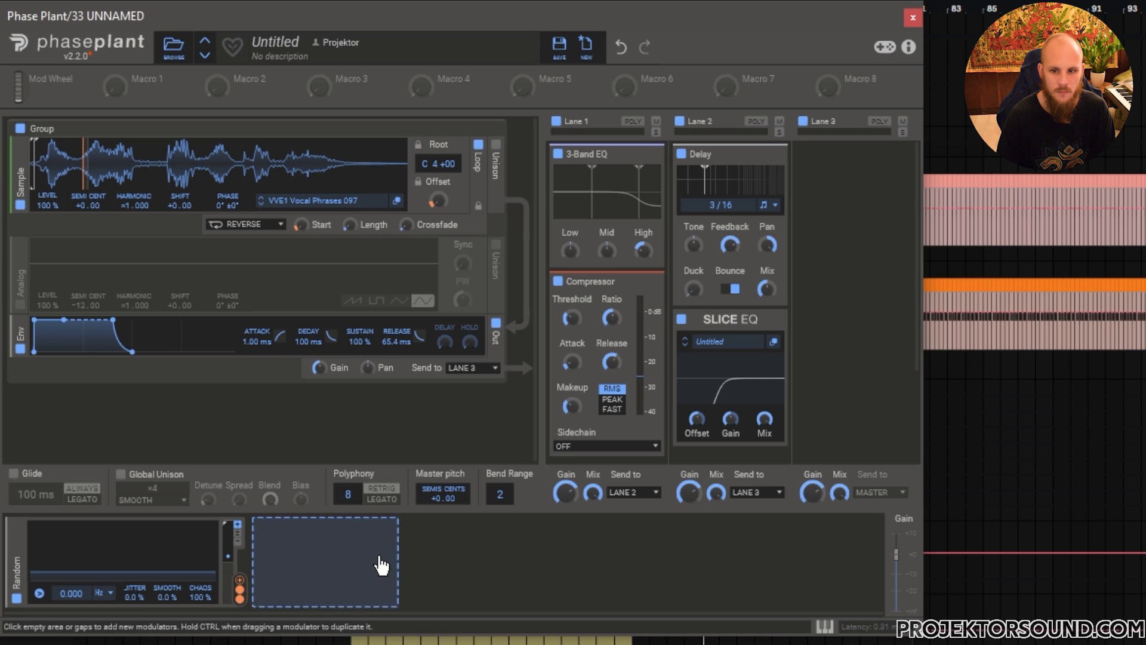
- Switch the Random modulator's rate from free Hz to tempo sync at 1/16
click(382, 565)
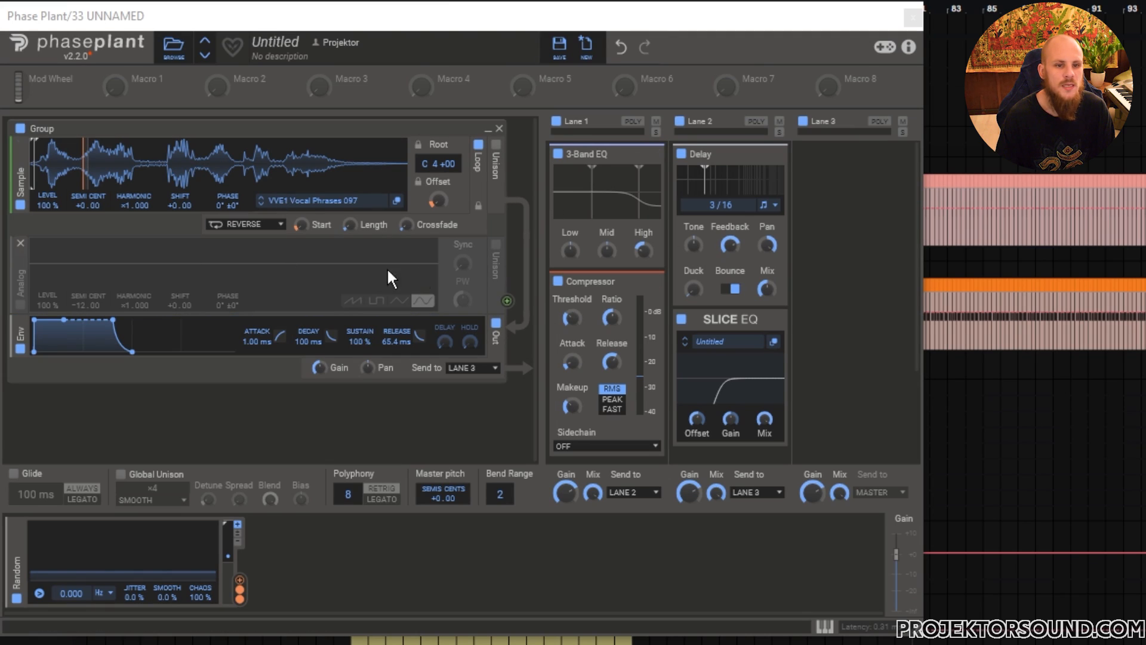
click(111, 597)
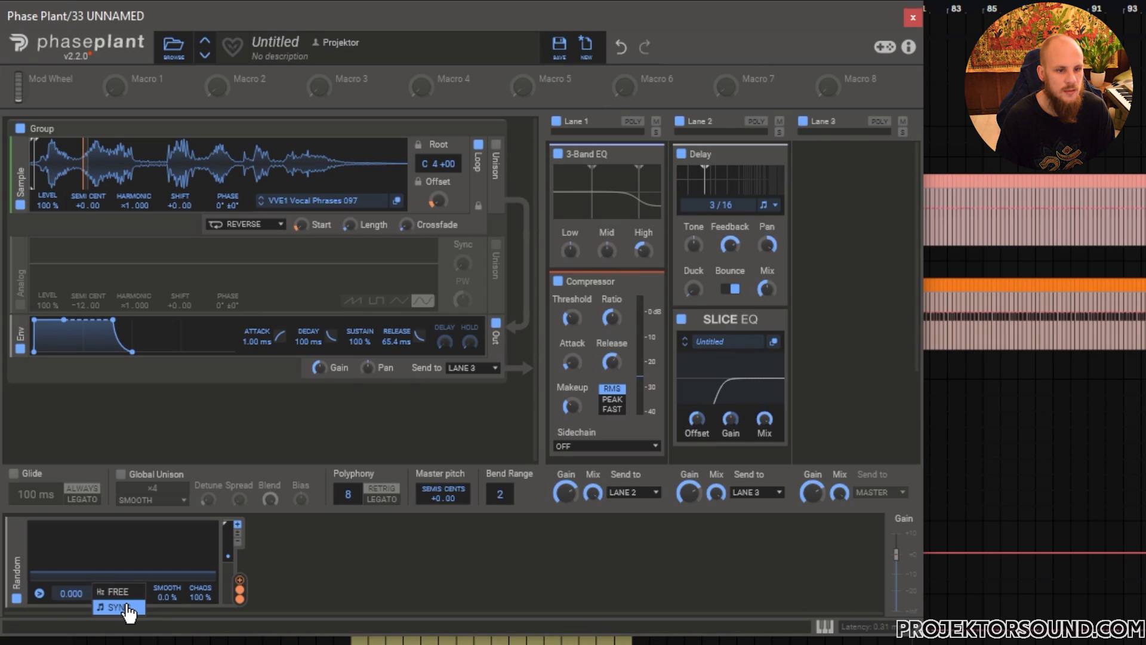
click(126, 607)
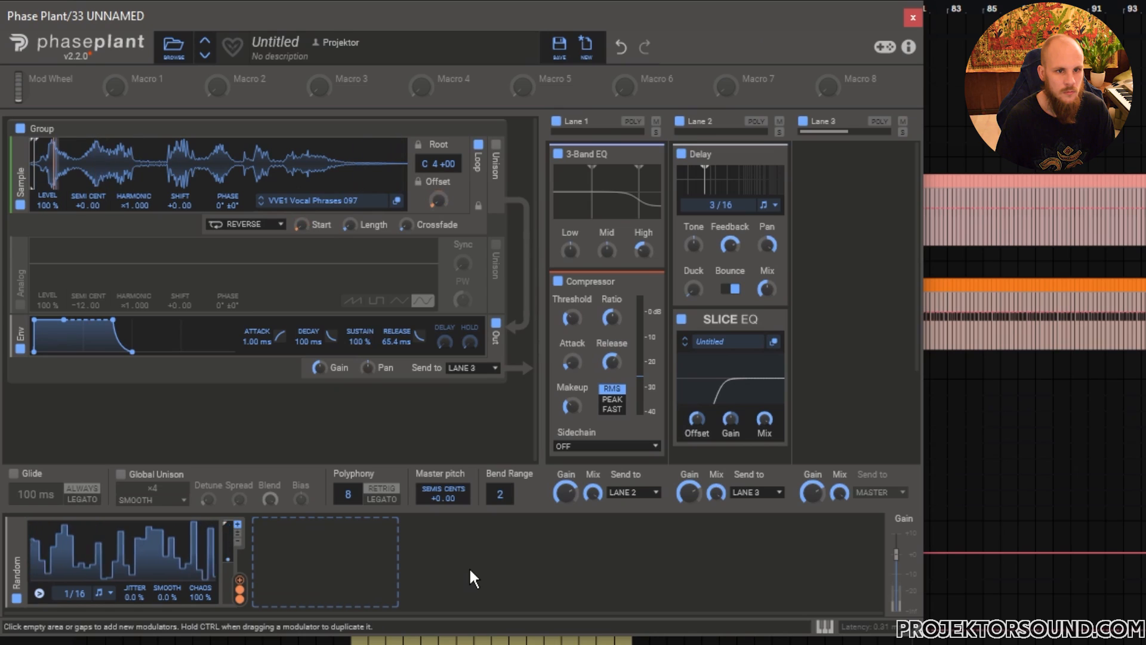
- Send the sample group's output to Lane 1 and close the synth window
click(472, 368)
click(475, 376)
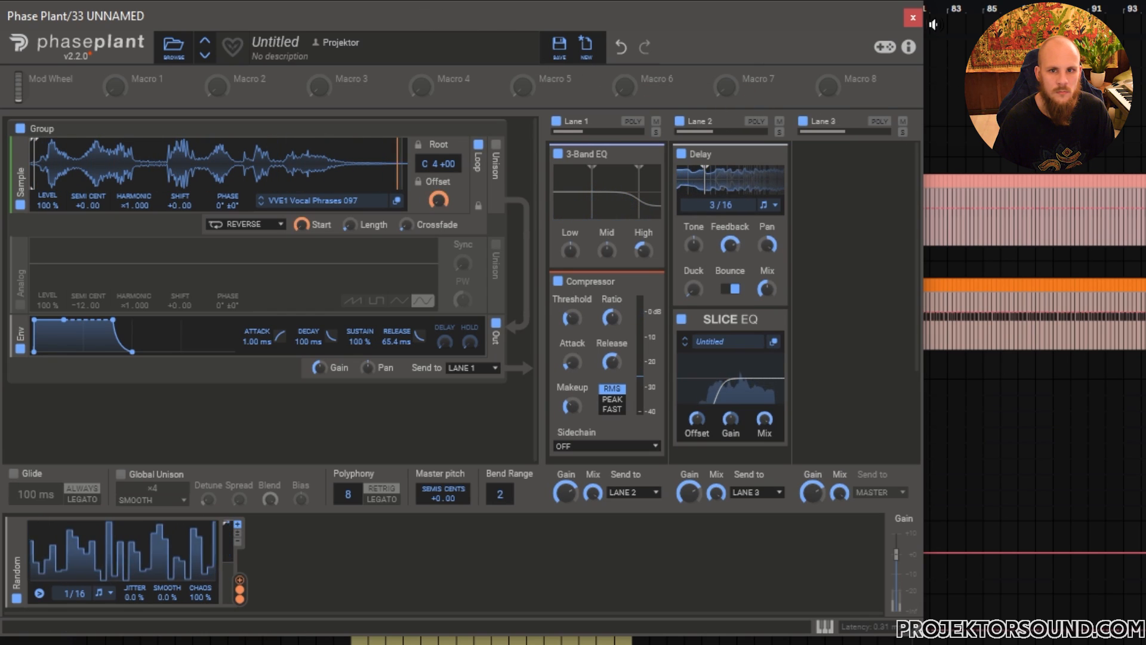
click(912, 17)
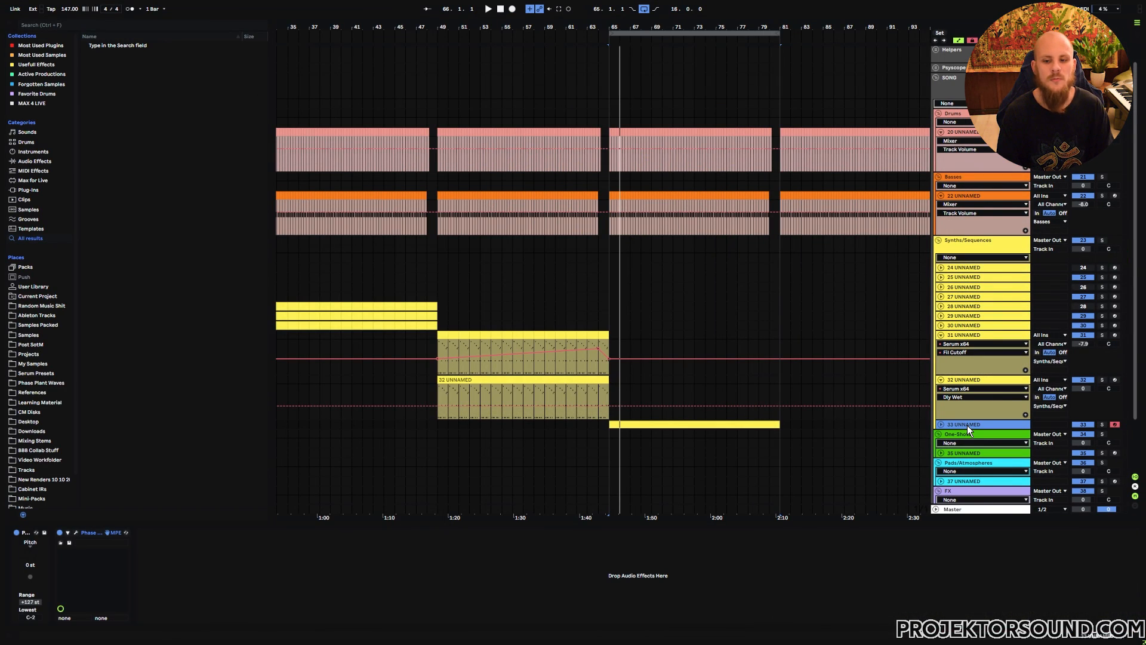
- Create a new MIDI track running Phase Plant below track 33 and add a Sampler generator to it
key(ctrl+shift+t)
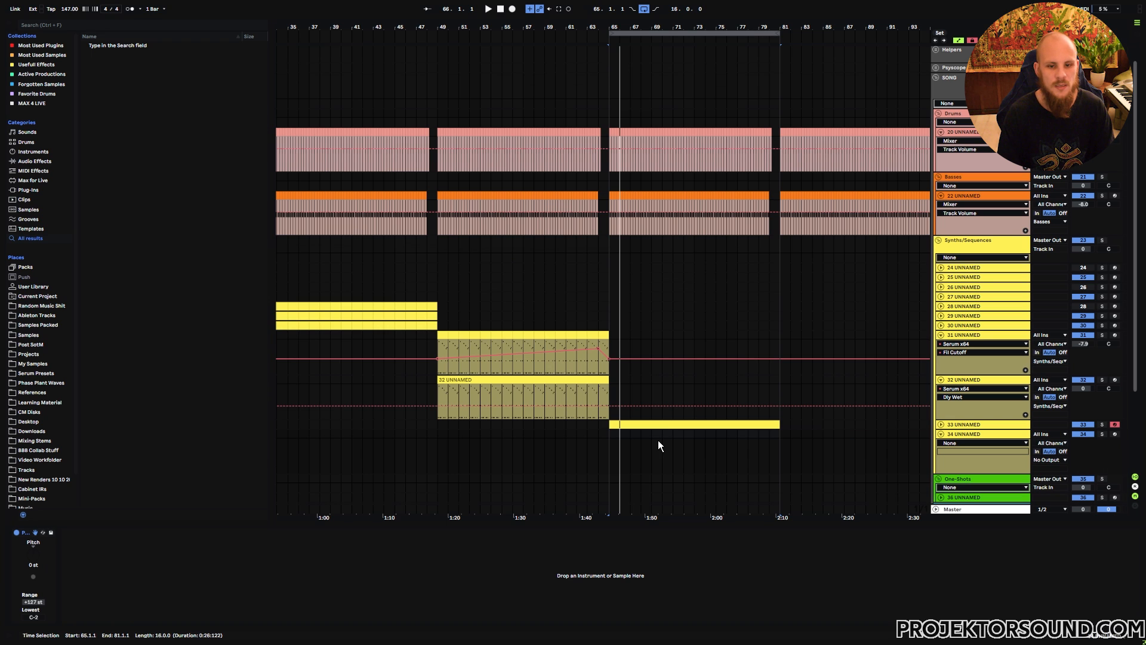
right_click(651, 438)
right_click(650, 438)
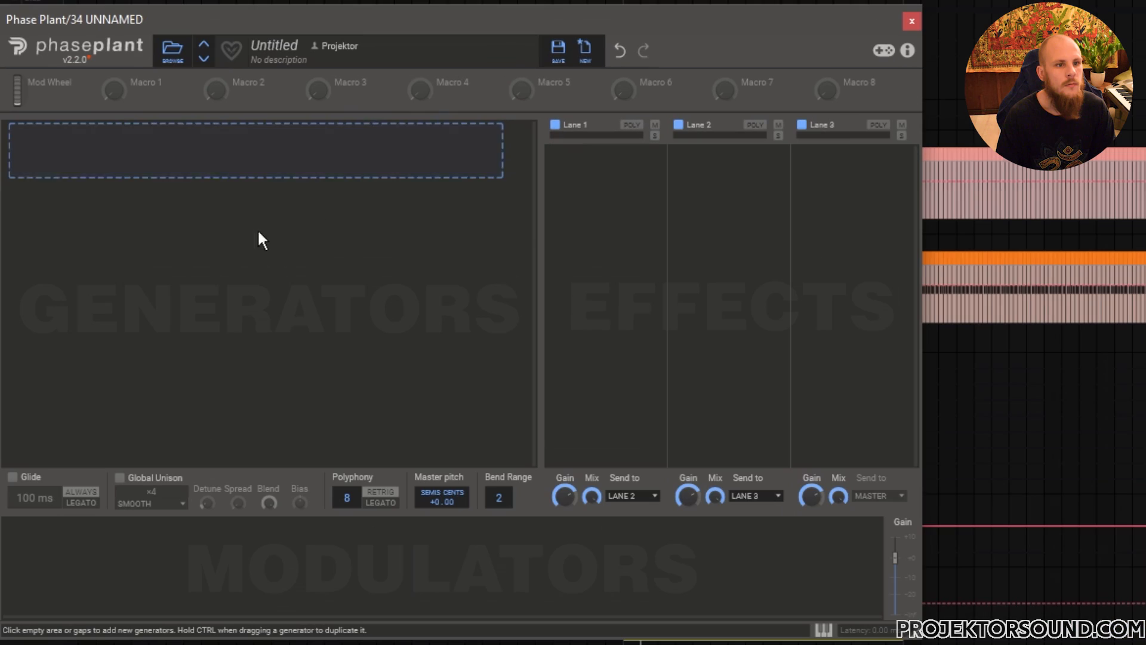
click(84, 154)
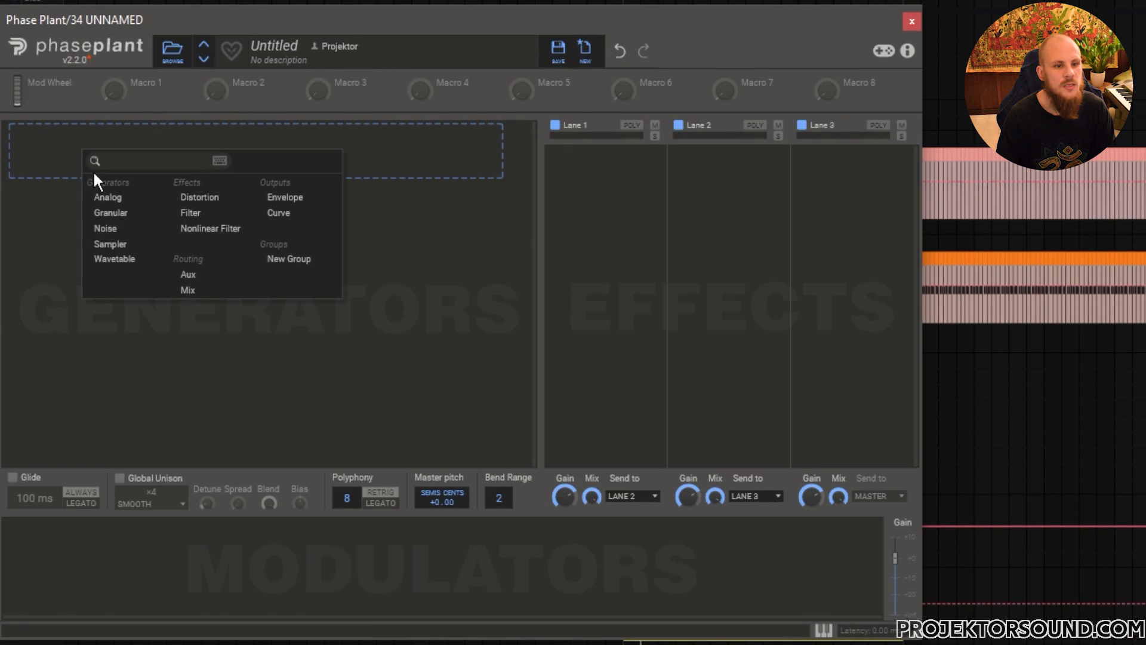
click(121, 246)
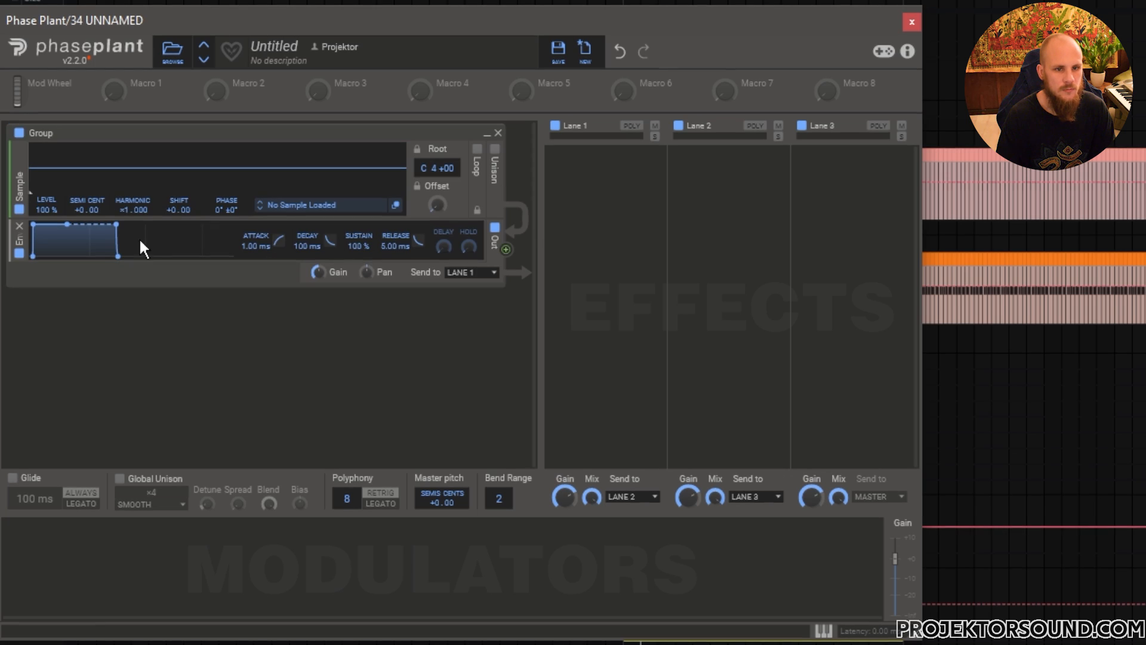
- Audition several loops from the factory Symplesound Data Loops folder in the sampler, including Data Loop 4, 5 and 16
click(316, 210)
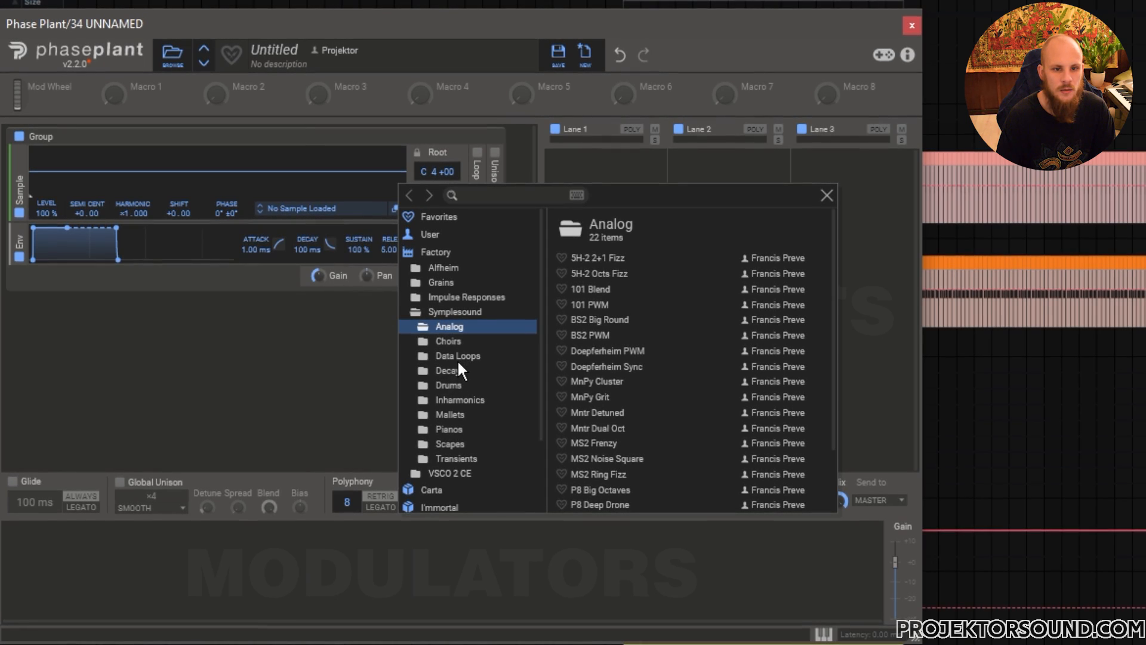
click(461, 356)
click(611, 299)
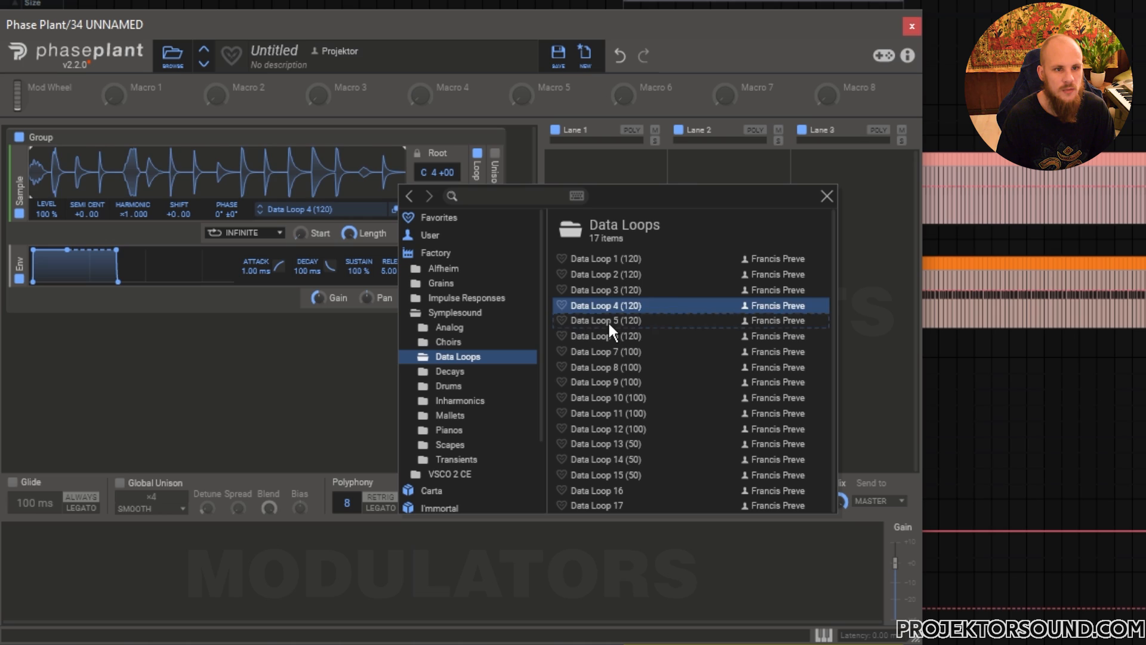
click(608, 321)
click(613, 444)
click(615, 476)
click(617, 491)
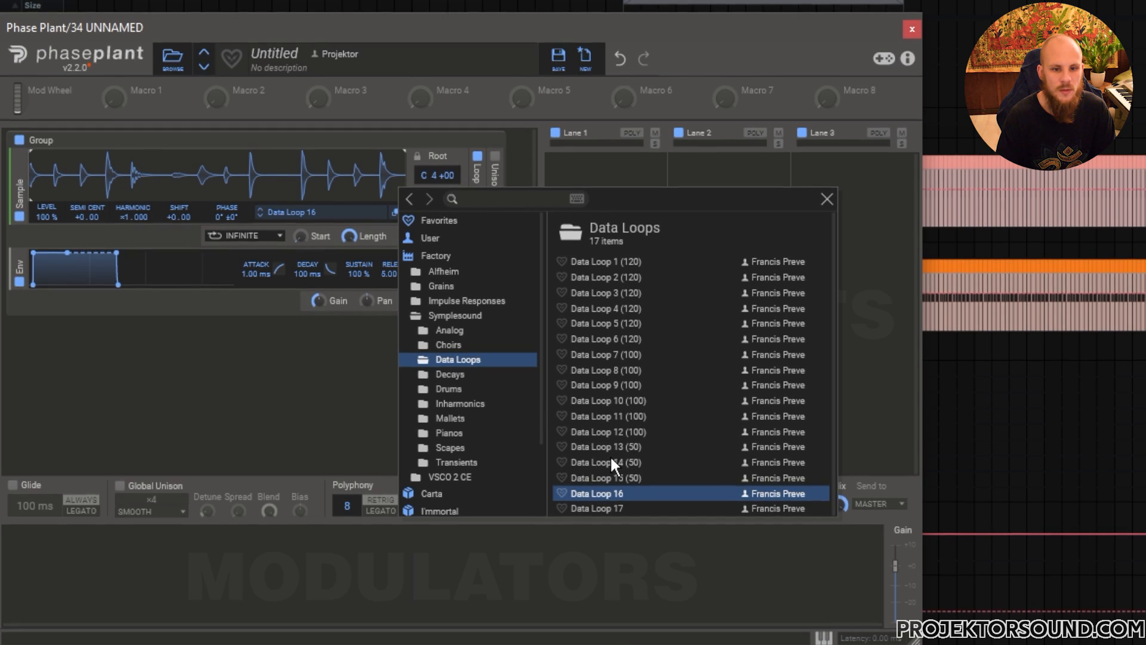
- Audition one-shots from the factory Drums folder, including Bongo, Hat Open 2 and Rim
click(467, 389)
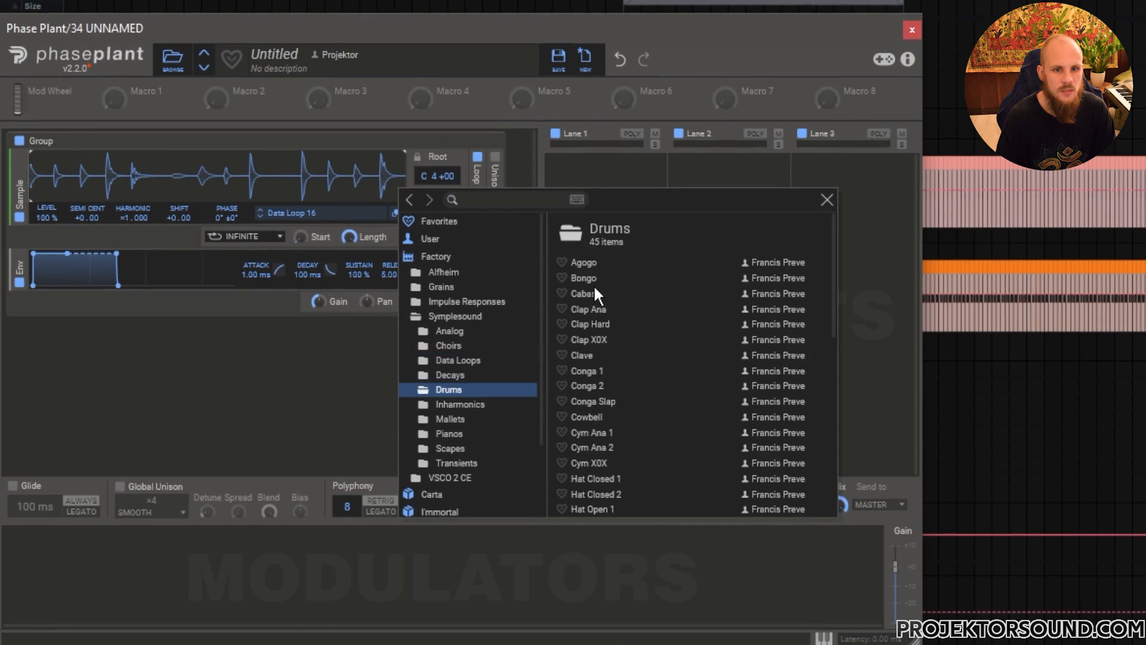
click(577, 279)
click(606, 416)
scroll(605, 412, down, 1)
click(606, 413)
scroll(609, 470, down, 1)
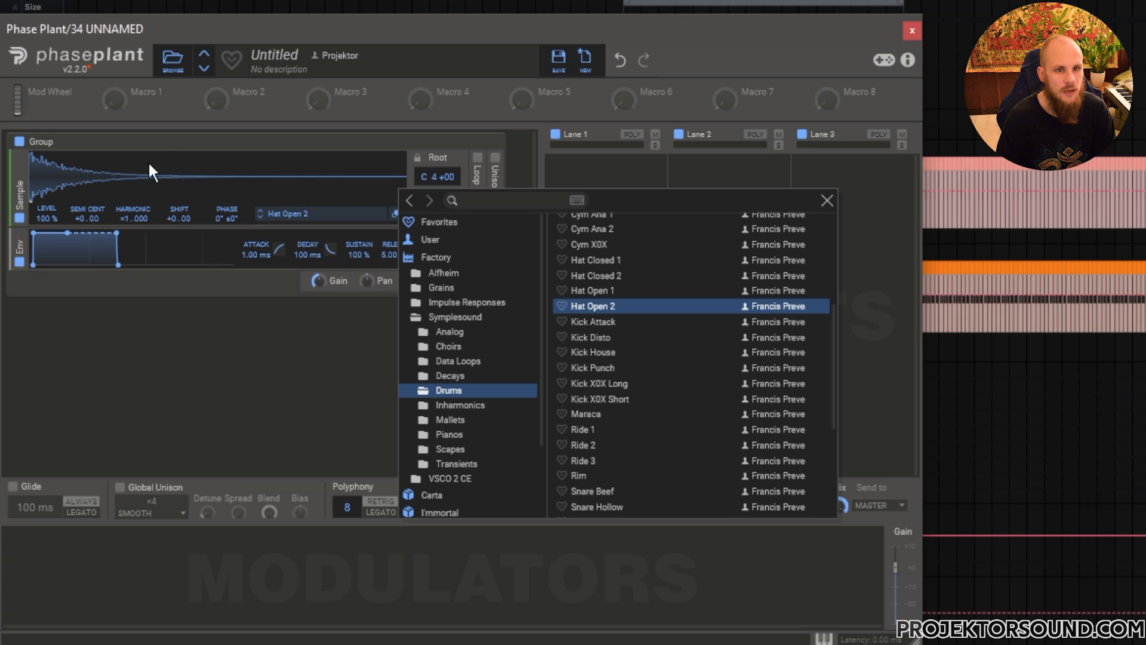
click(603, 476)
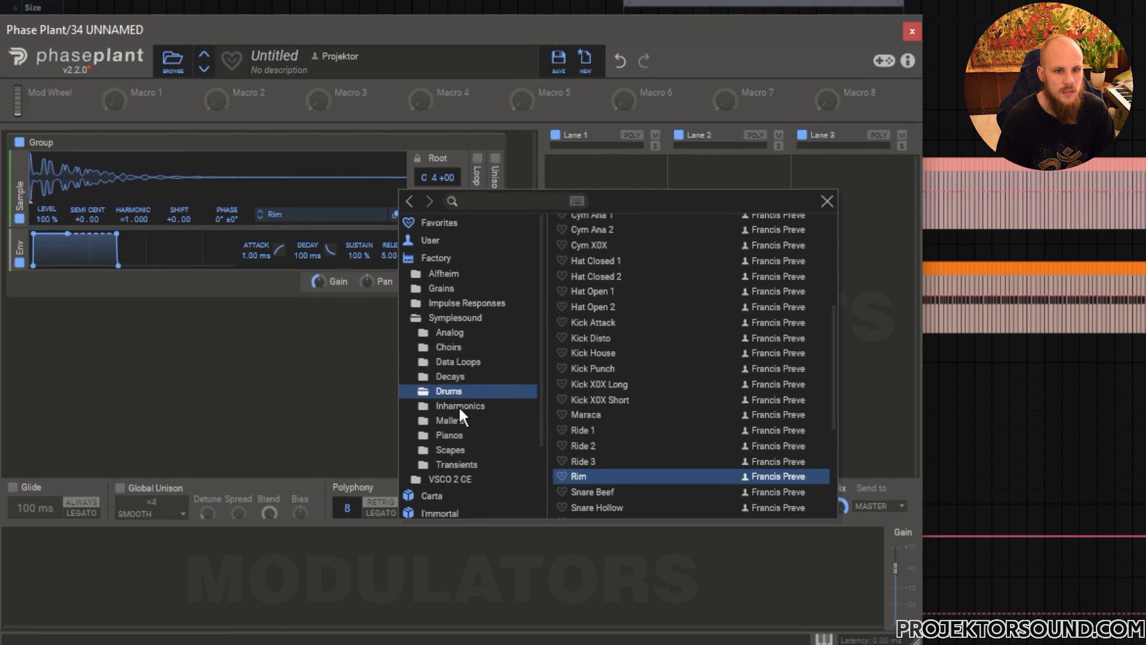
- Browse Samples & Stuff > Samples Packed > PSYTRANCE_INTELLIGENCE_2 > PC2_WAV_LOOPS > PC2_DRUM_LOOPS to the PC2_DRUM_CONSTRUCTION_KITS folder
scroll(457, 442, down, 2)
click(451, 473)
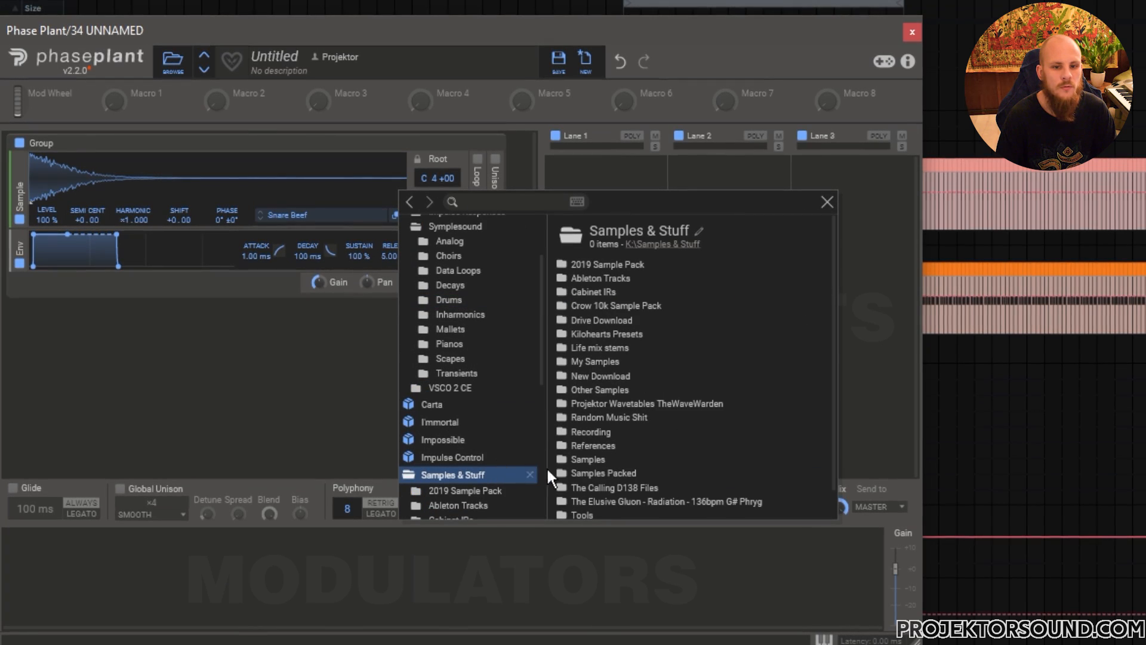
scroll(588, 441, down, 1)
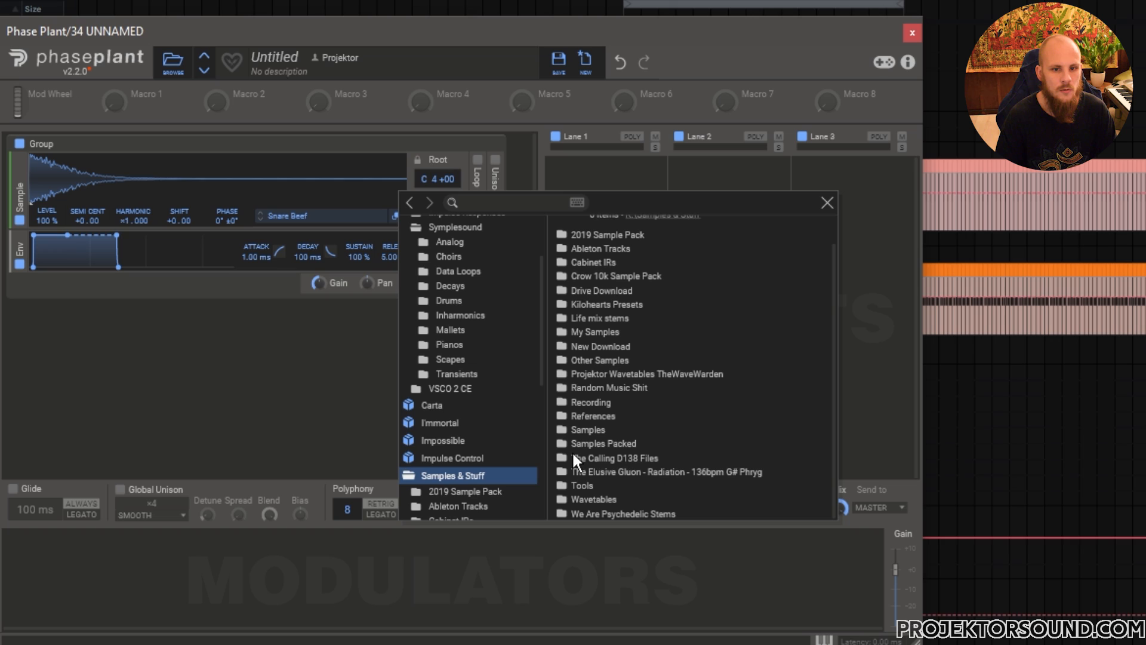
double_click(556, 443)
scroll(597, 412, down, 3)
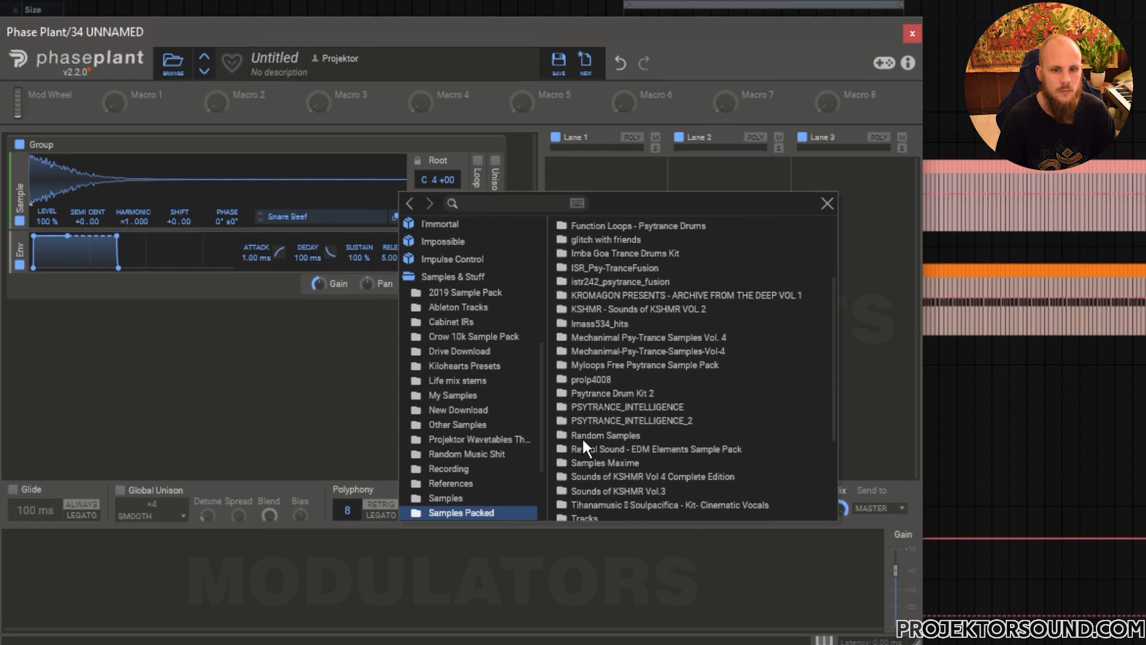
double_click(563, 422)
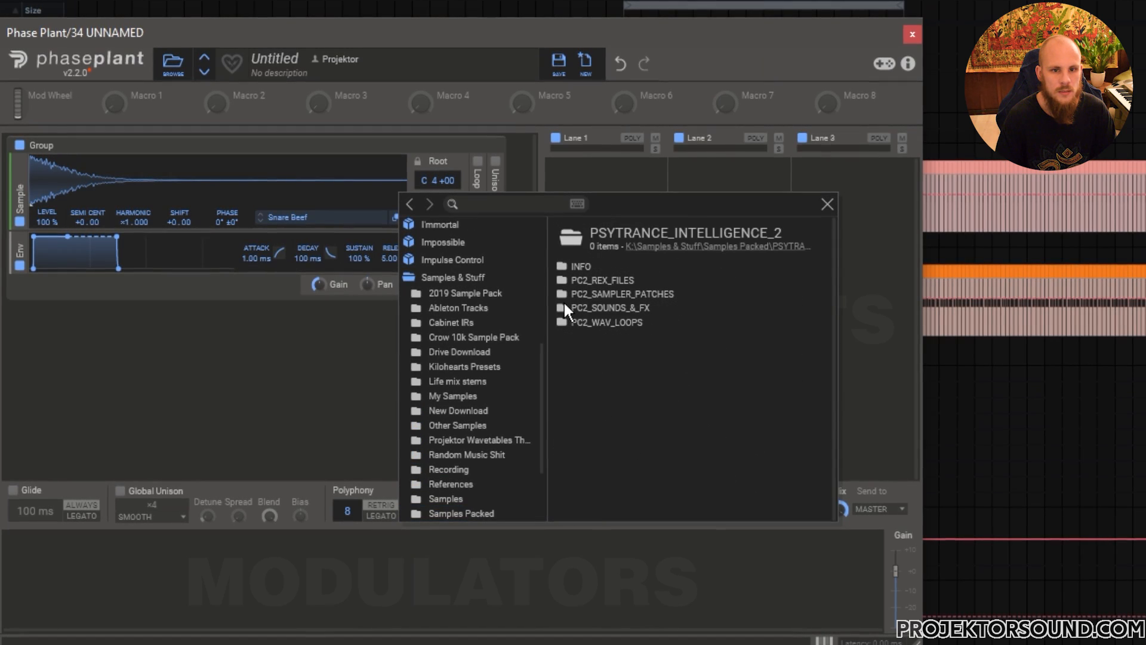
double_click(560, 321)
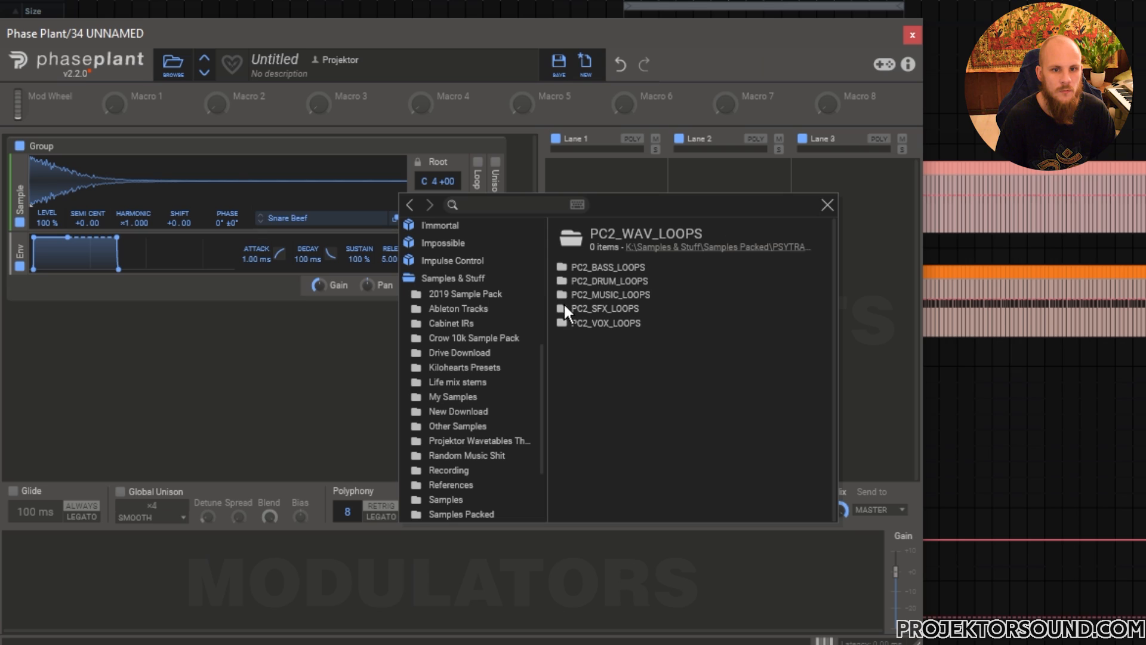
double_click(558, 281)
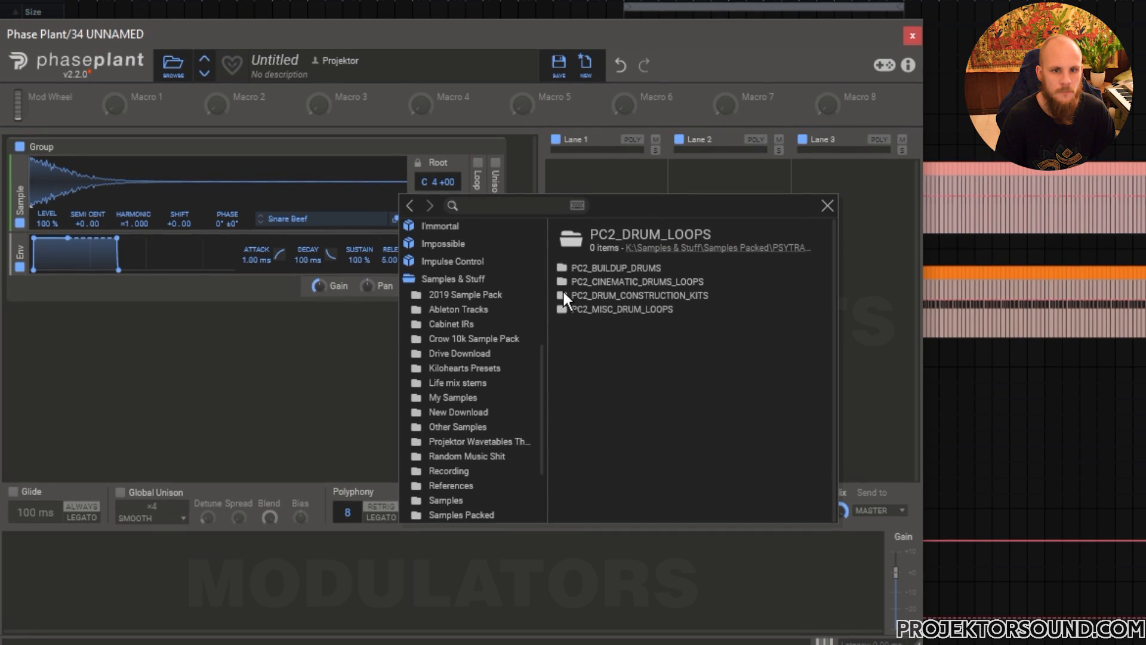
double_click(561, 296)
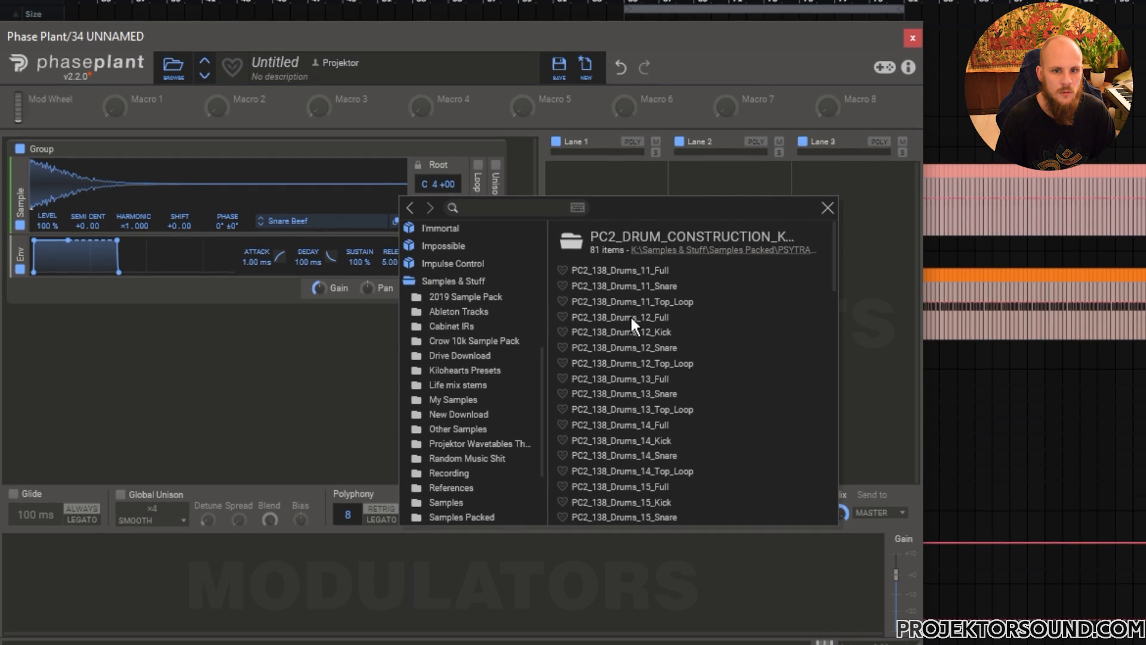
- Audition the full drum loops, load PC2_138_Drums_15_Full into the sampler and close the sample browser
click(630, 316)
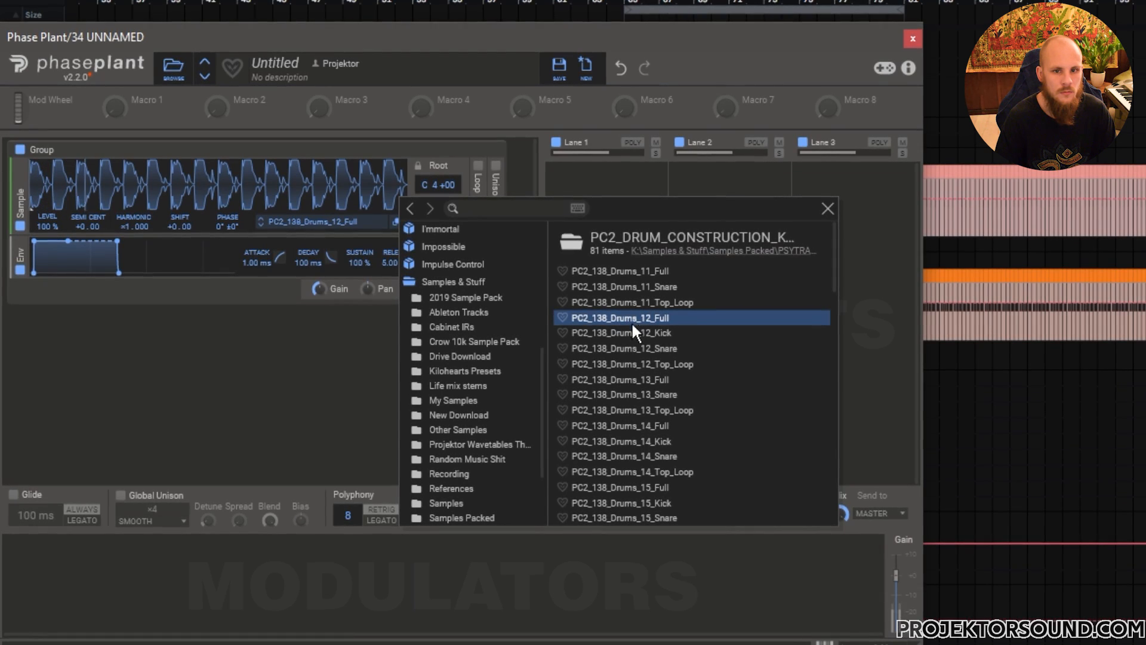
click(629, 379)
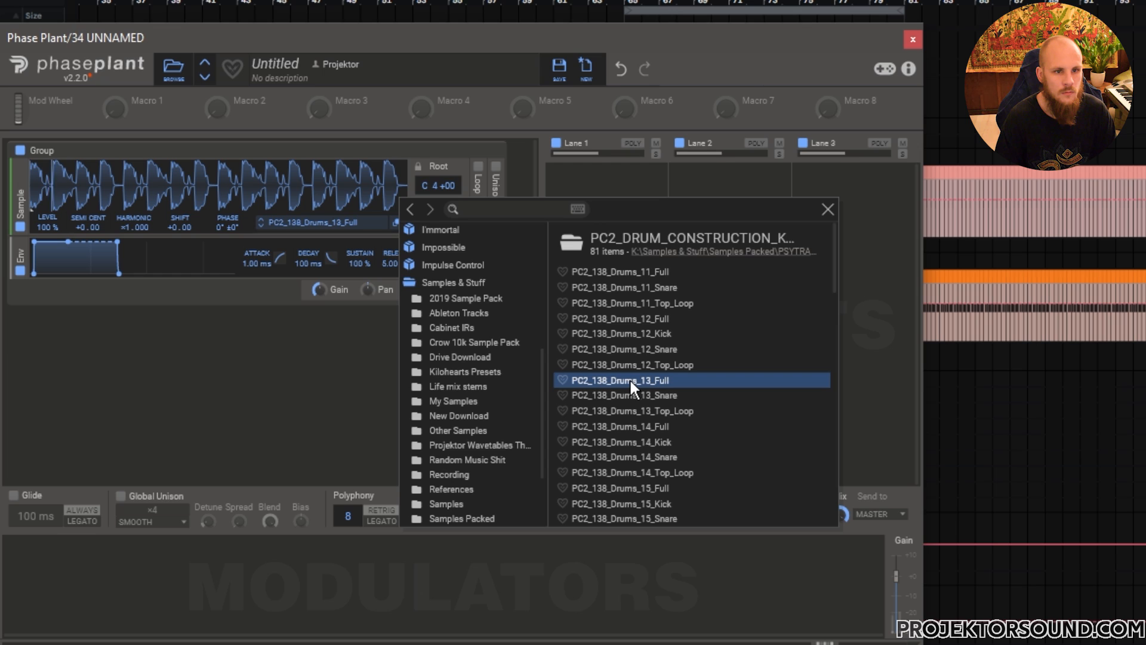
click(647, 273)
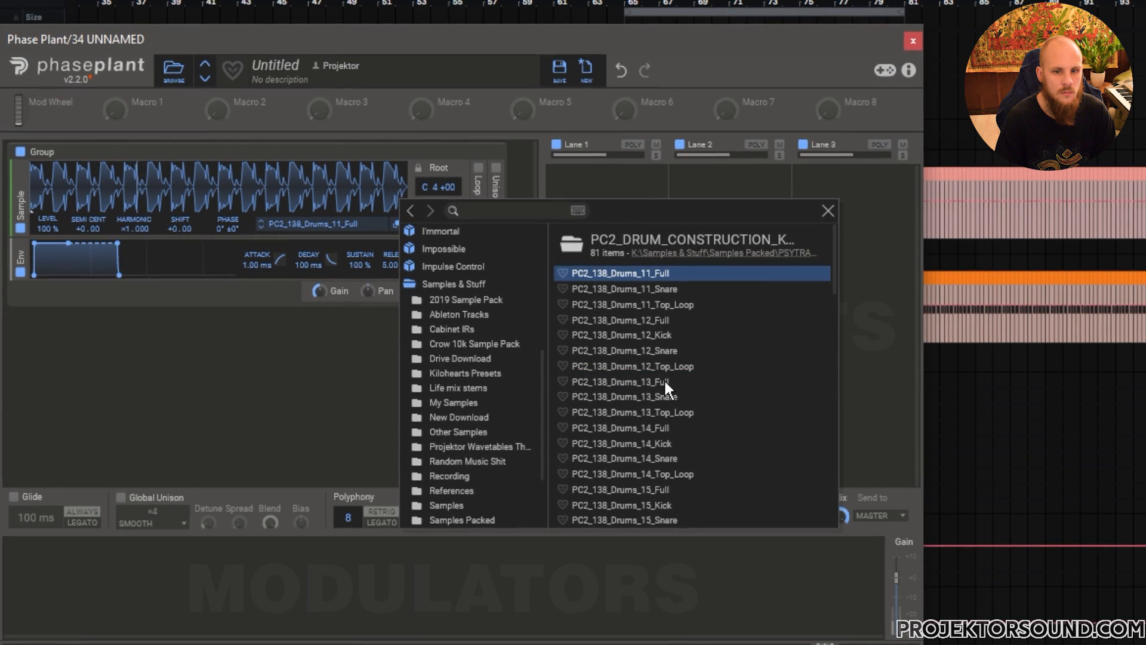
click(654, 490)
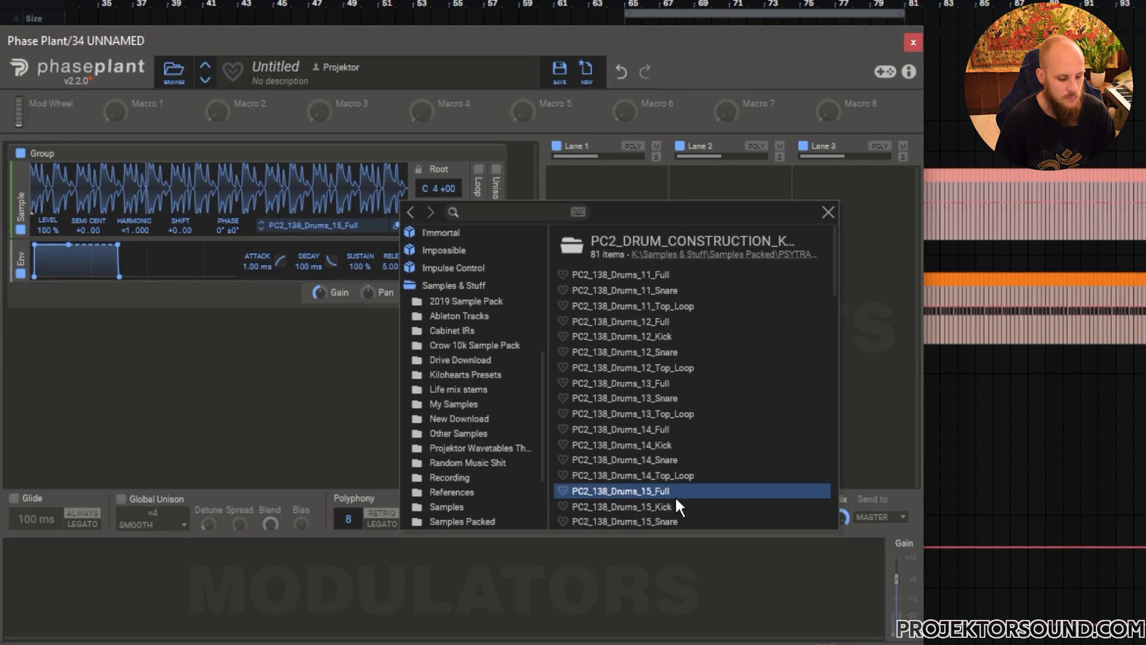
click(828, 212)
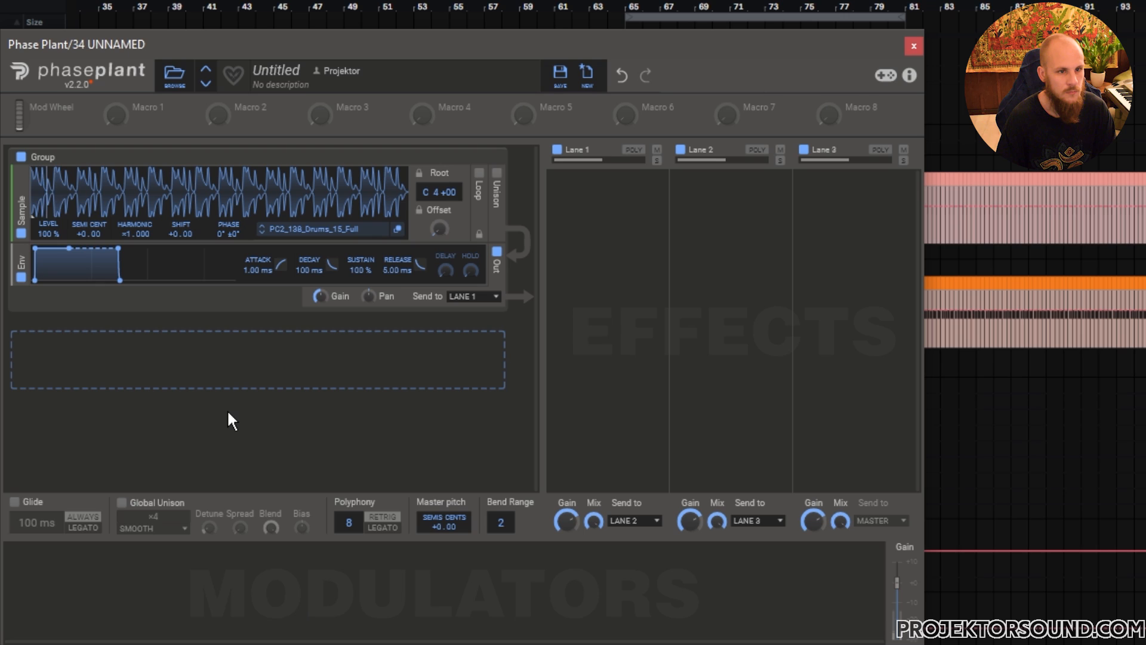
- Enable looping on the drum sample and modulate its loop Start and Offset with a new Random modulator
click(480, 177)
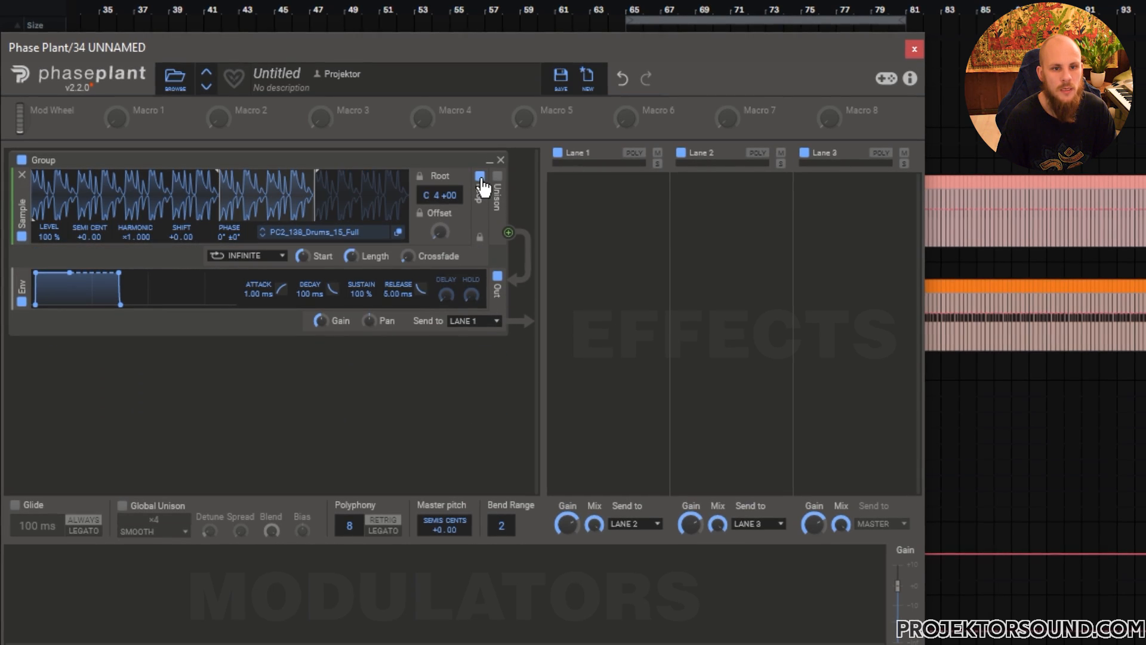
click(82, 597)
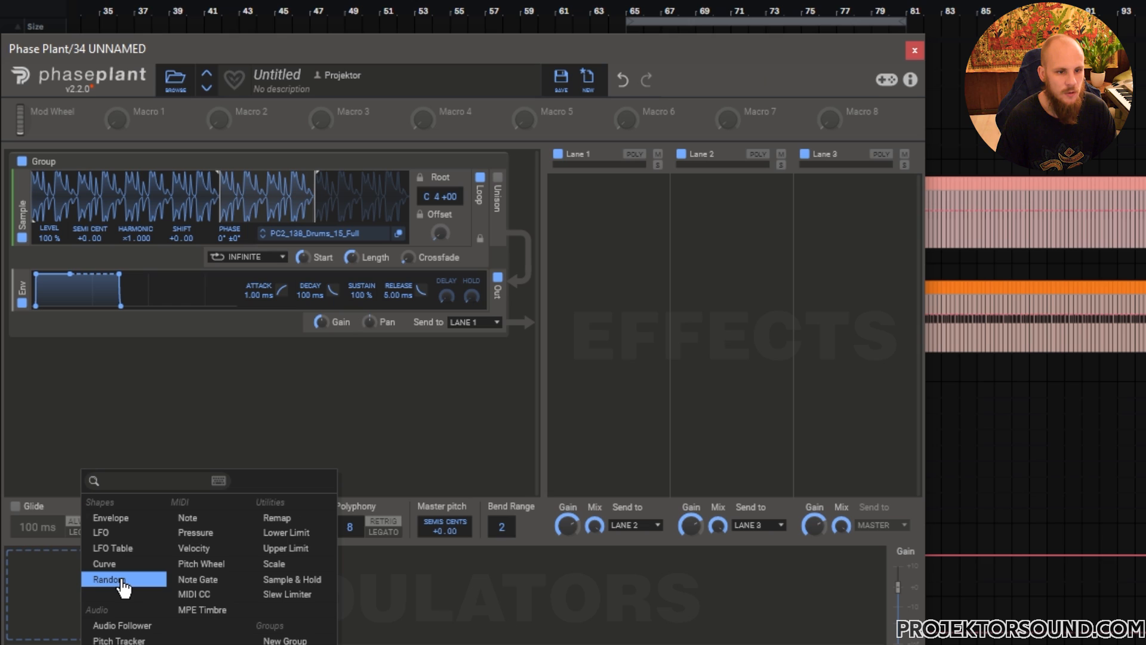
click(122, 582)
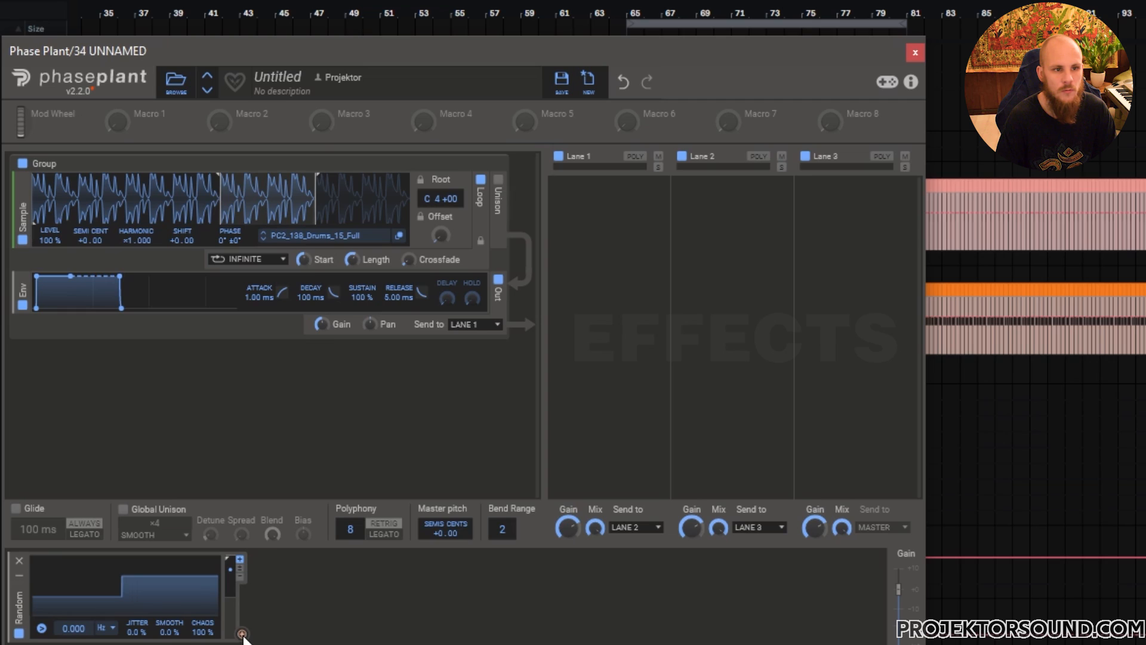
drag(242, 634, 306, 265)
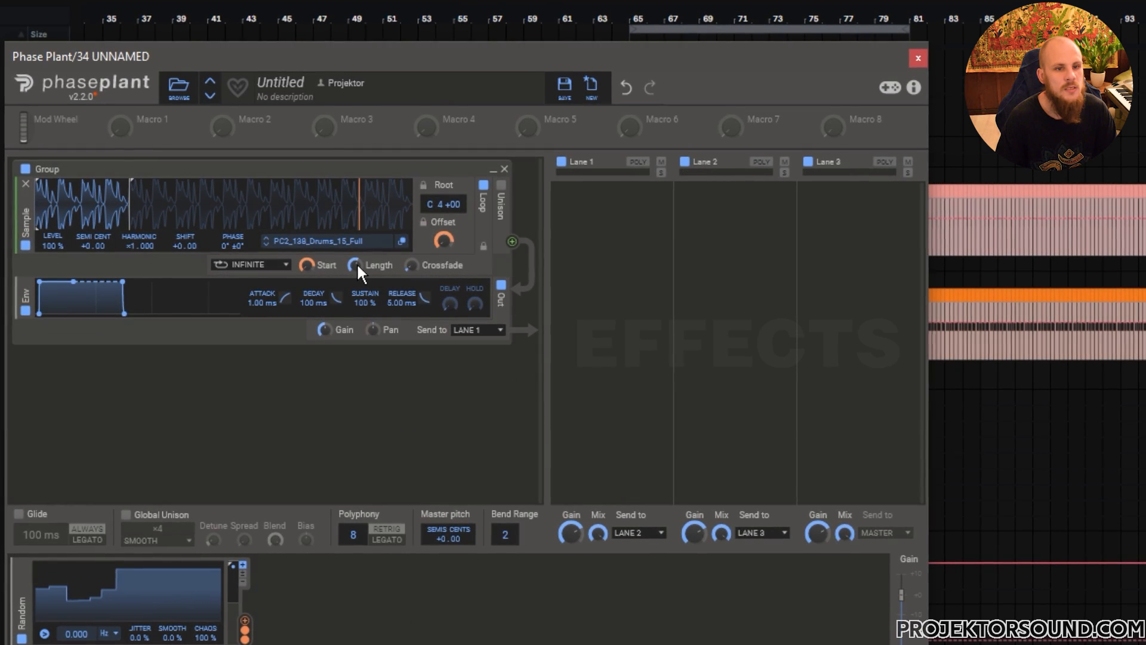
- Shorten the sampler's loop Length to a tiny slice of the drum sample
drag(356, 265, 374, 310)
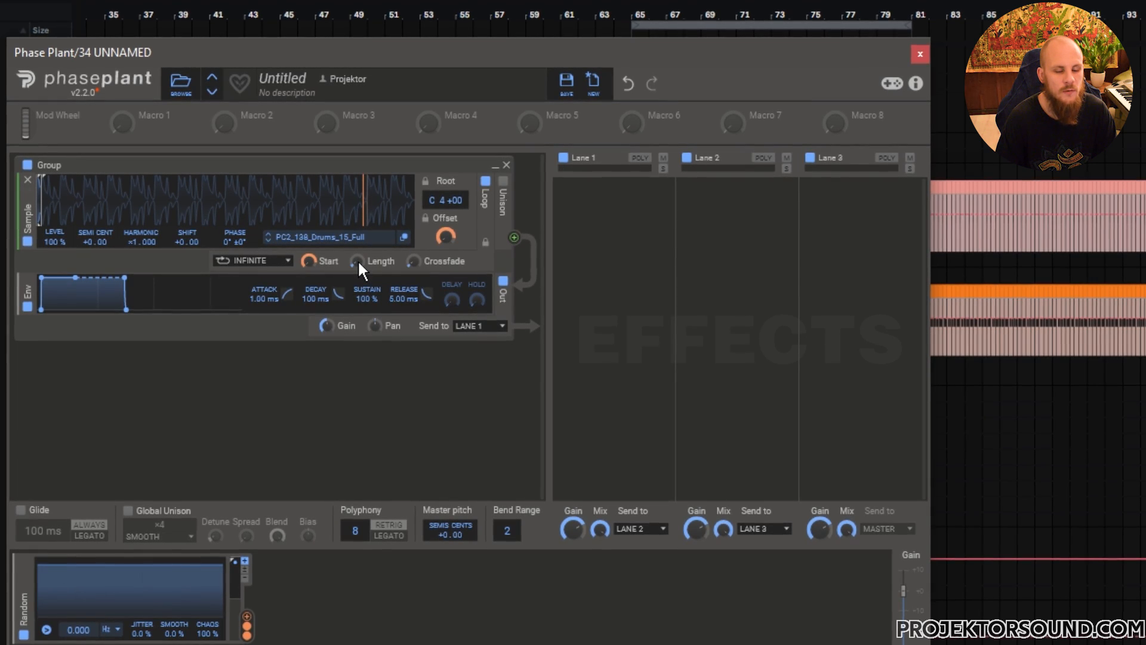
drag(358, 263, 359, 263)
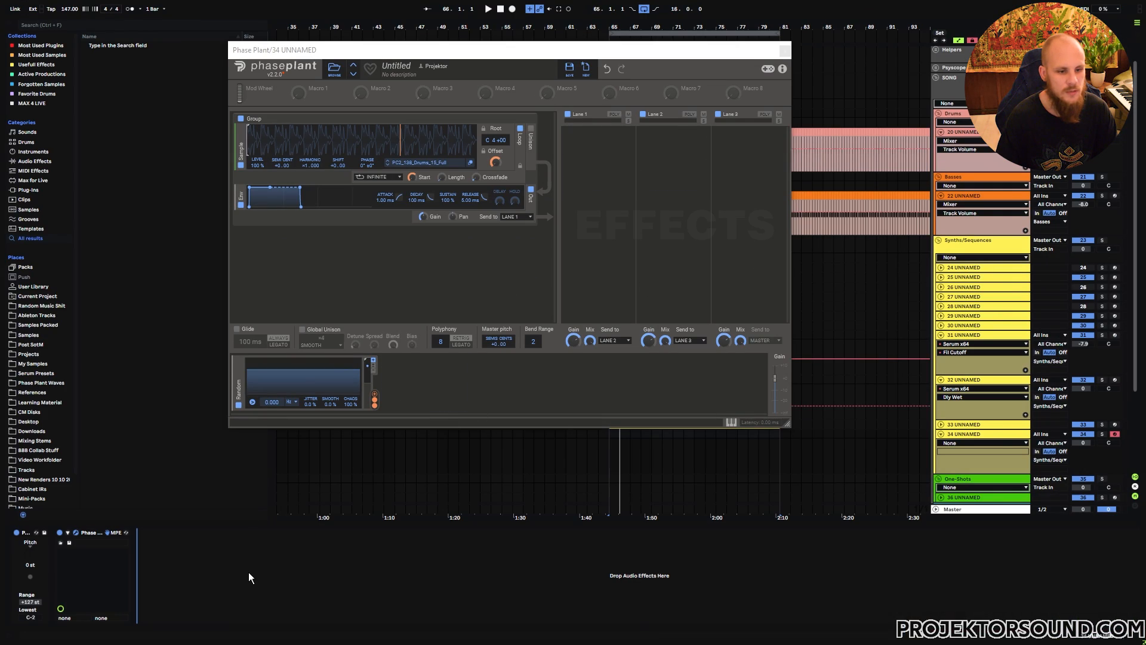
- Insert EQ Eight after Phase Plant on the track and move the synth window clear of the enlarged spectrum display
right_click(248, 572)
click(294, 496)
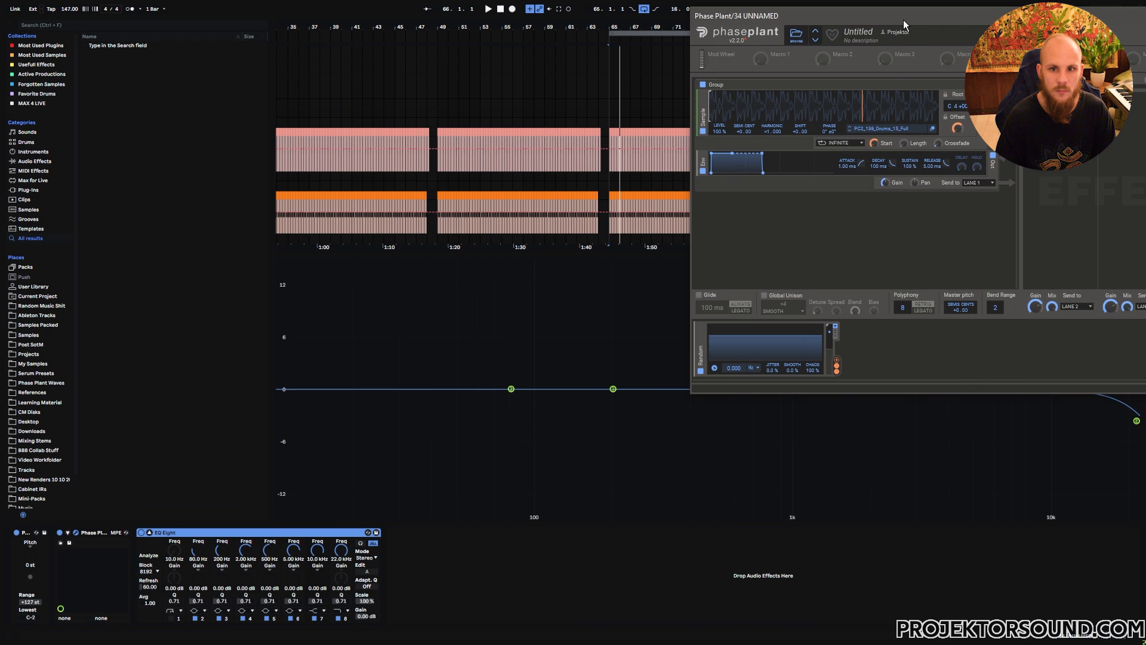
drag(904, 20, 893, 27)
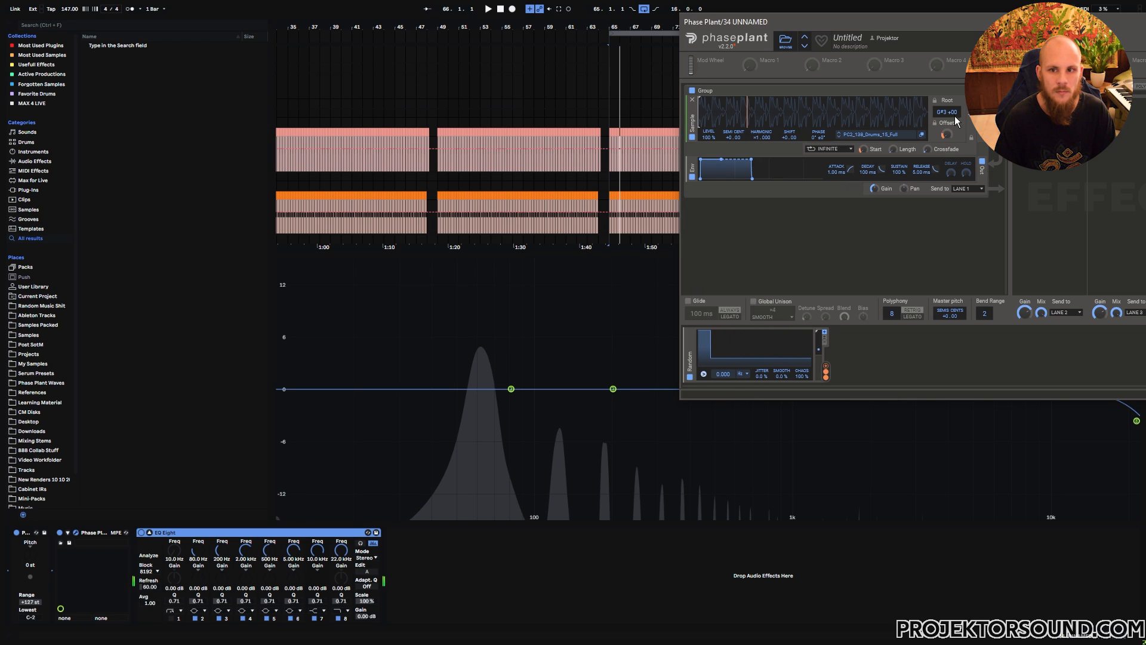
- Tune the drum sampler's root to G3 -36 and move the synth window back to expose its effect lanes
drag(952, 113, 952, 141)
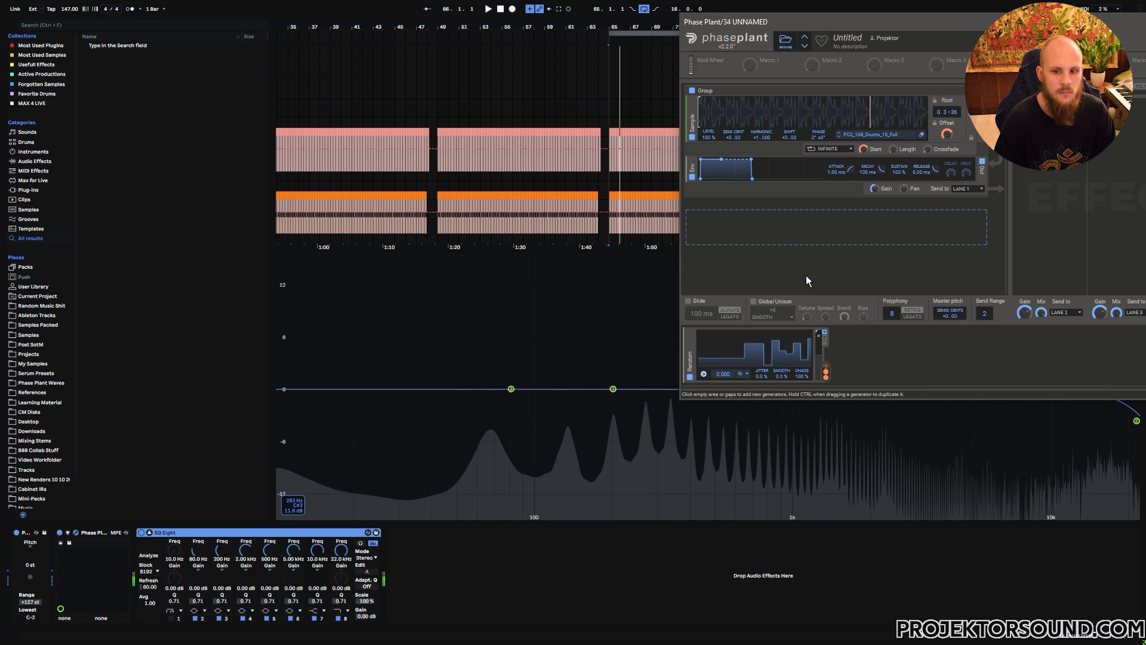
drag(950, 18, 673, 27)
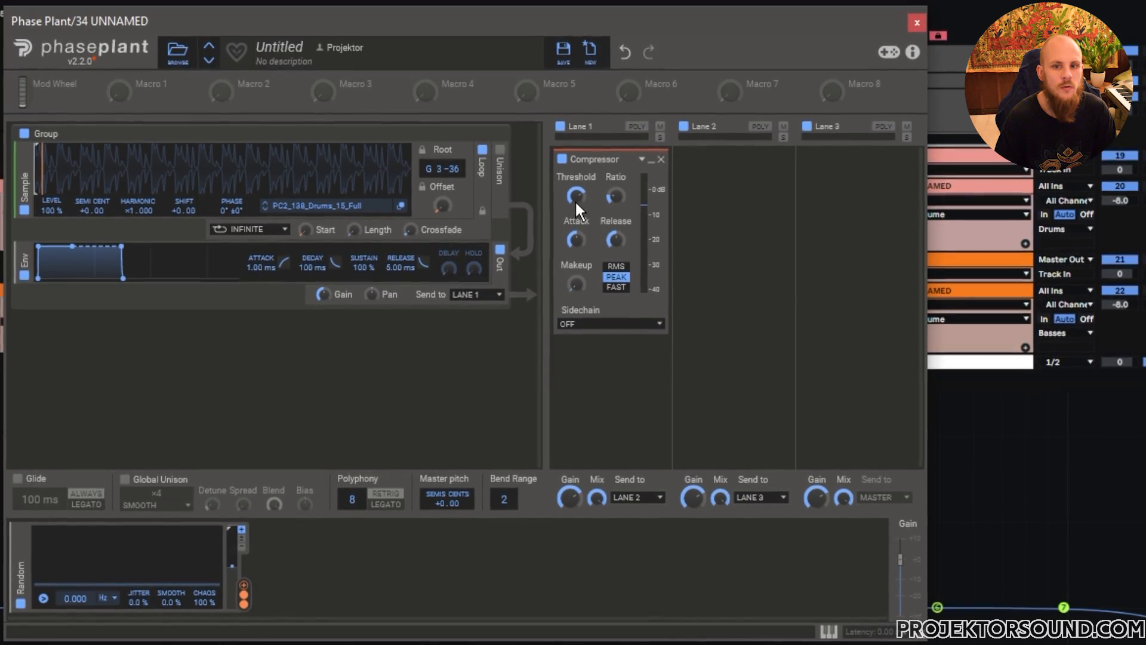
- Compress Lane 1 with a lowered threshold, about 12.8:1 ratio, RMS detection and raised makeup, and set the envelope release to 88 ms
drag(576, 198, 578, 287)
drag(618, 199, 626, 167)
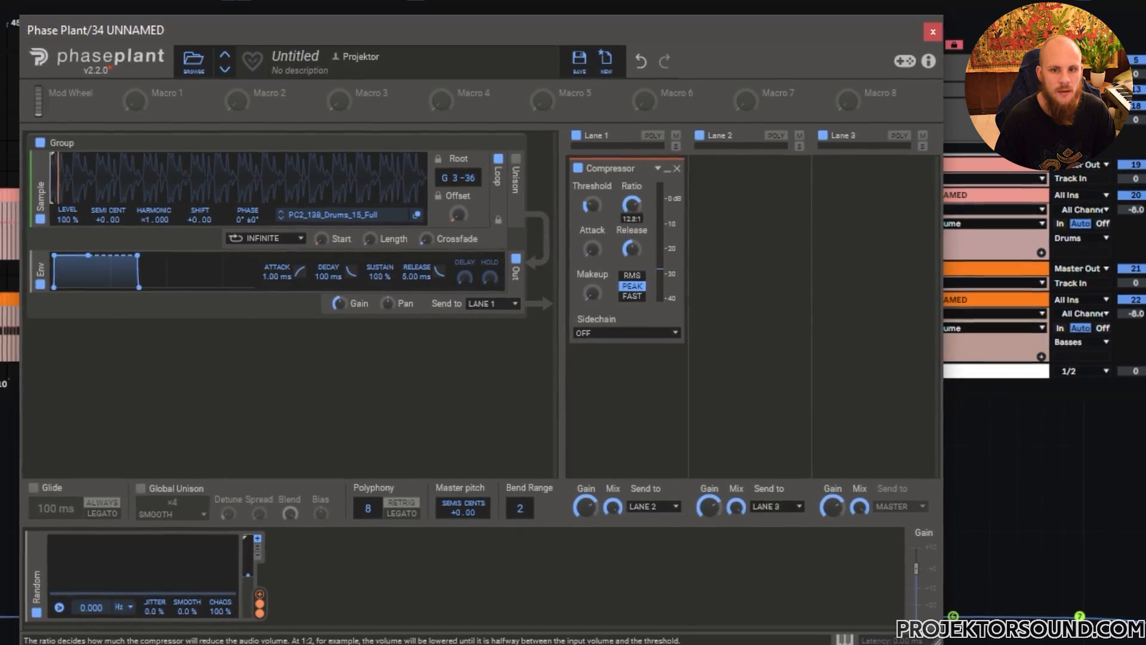
click(627, 273)
drag(600, 293, 600, 262)
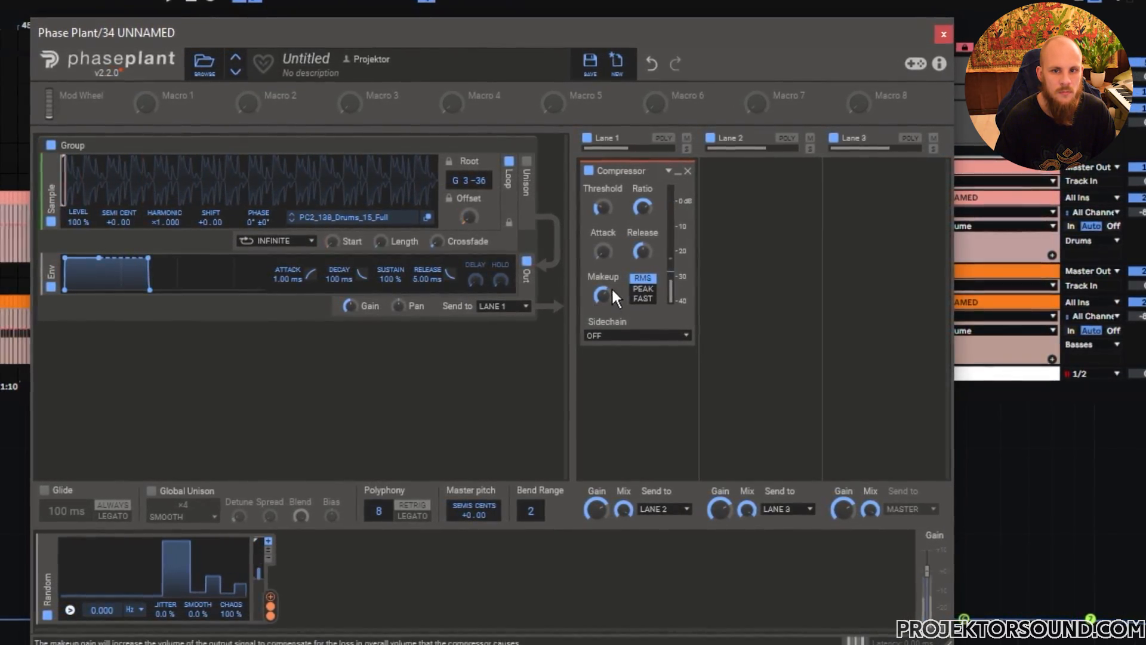
drag(598, 207, 598, 213)
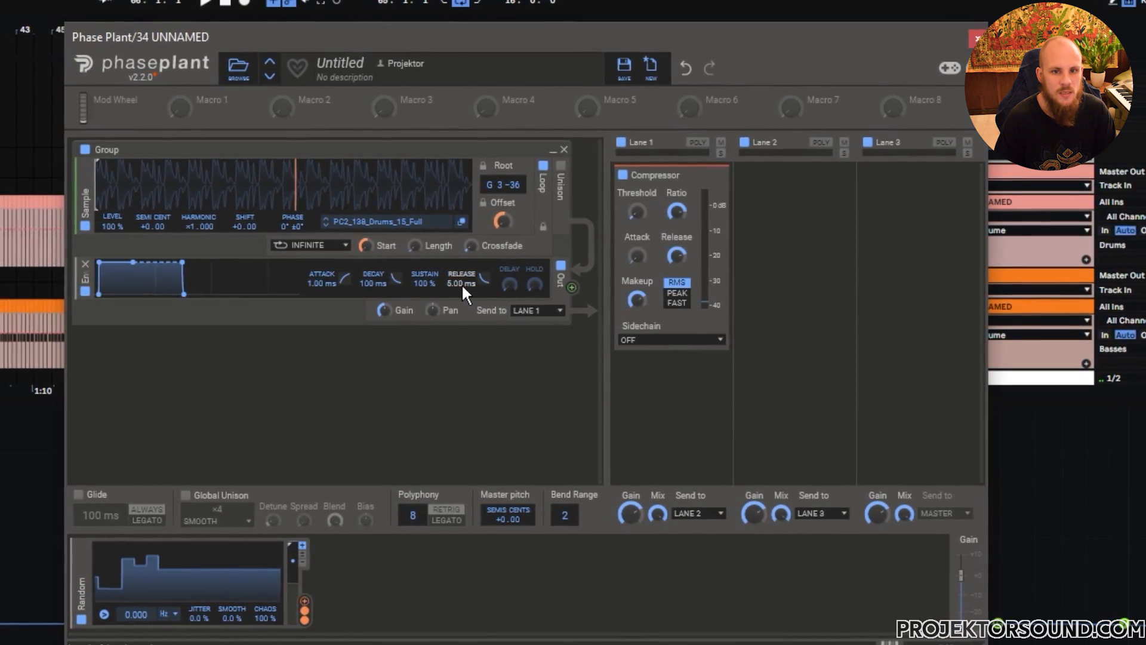
mouse_move(456, 283)
mouse_down()
mouse_move(455, 251)
mouse_move(467, 283)
mouse_up()
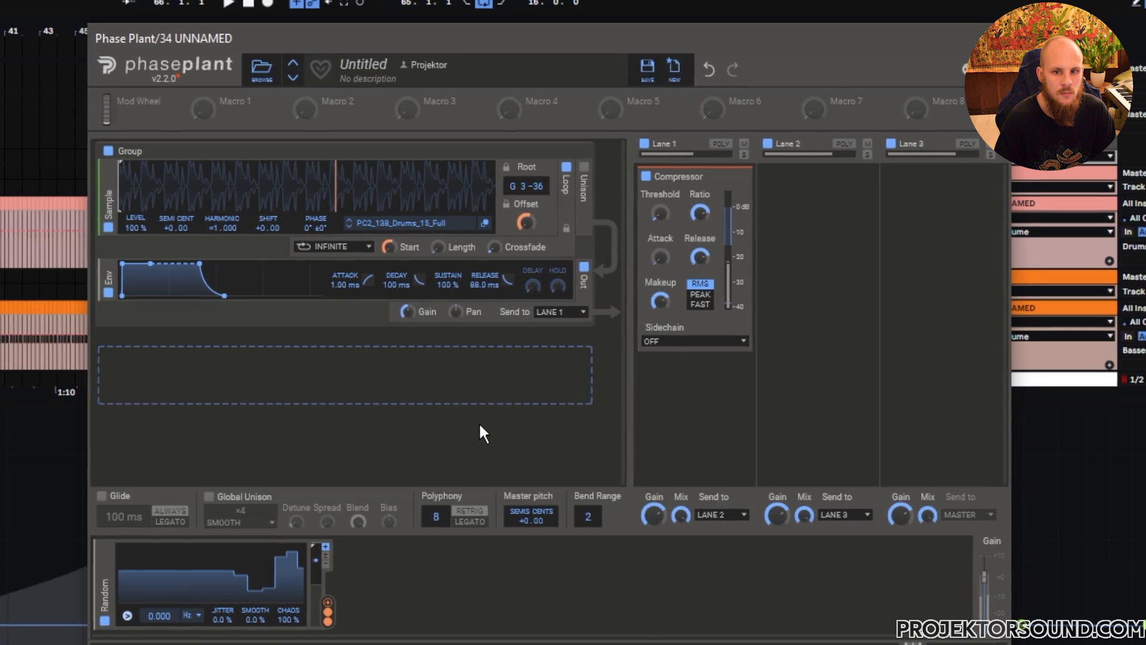
- Add a Slice EQ below the Compressor in Lane 1 and shape a low cut at about 212 Hz
click(713, 375)
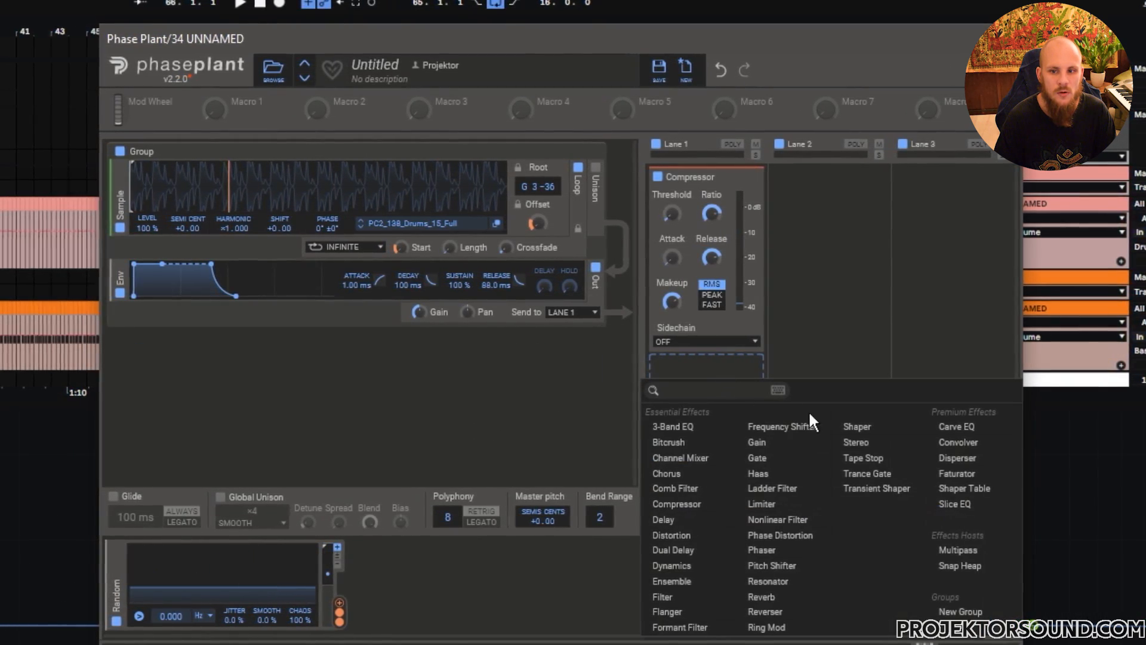
click(986, 503)
click(756, 388)
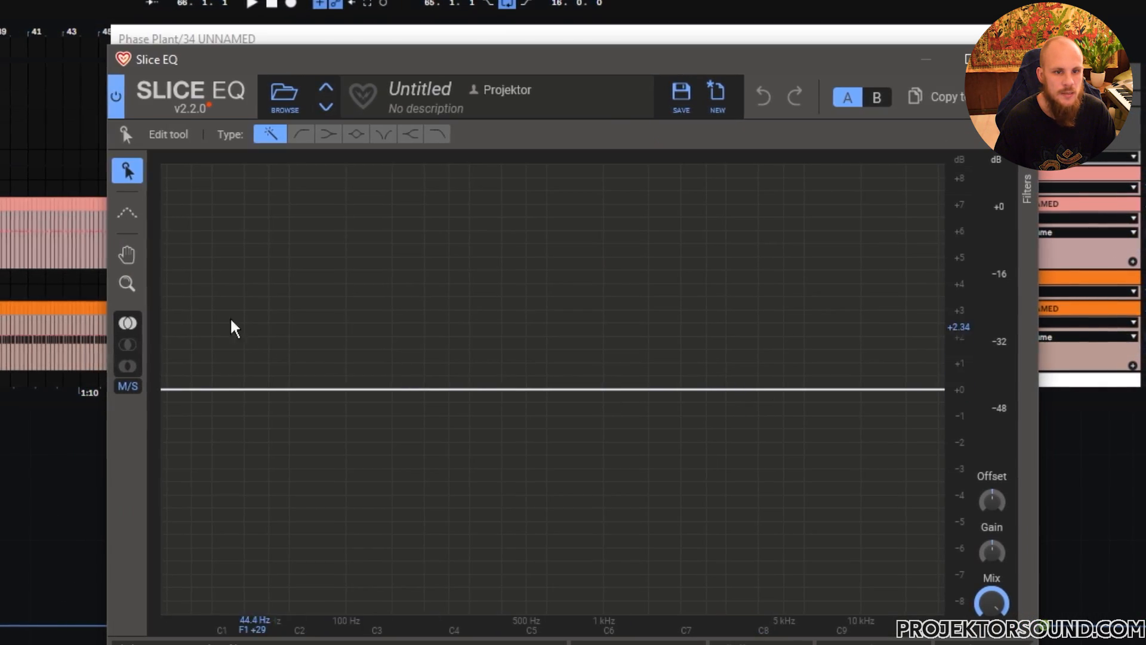
drag(167, 391, 447, 435)
click(1045, 59)
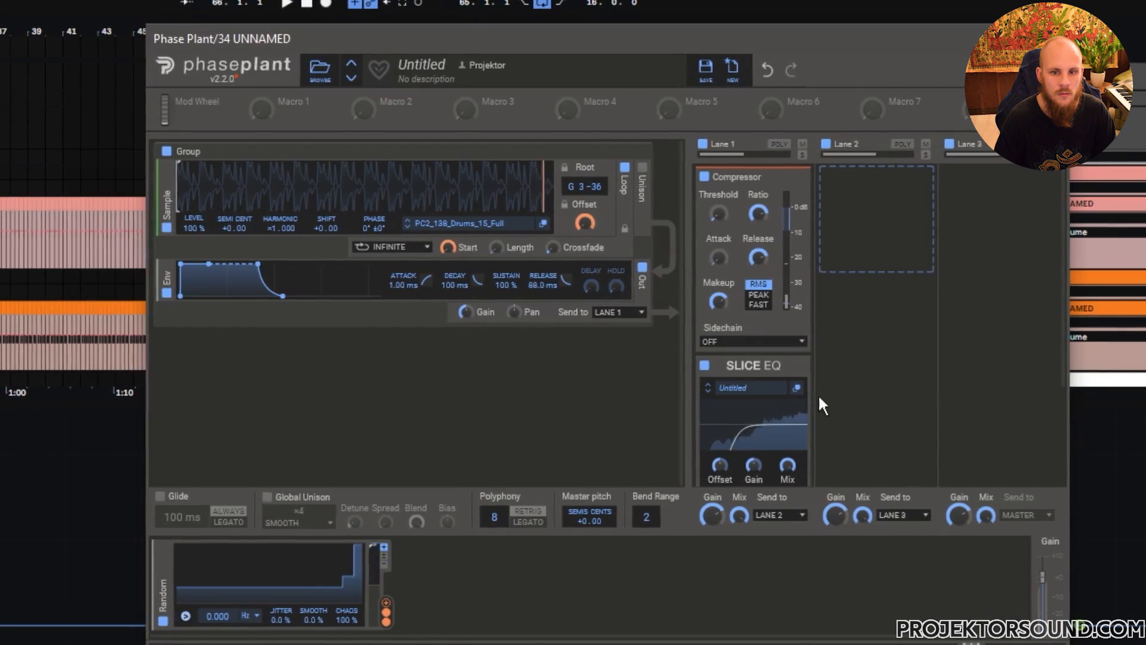
- Shift the Slice EQ curve upward with its Offset and check the low-cut filter's settings in the enlarged editor
drag(723, 465, 723, 453)
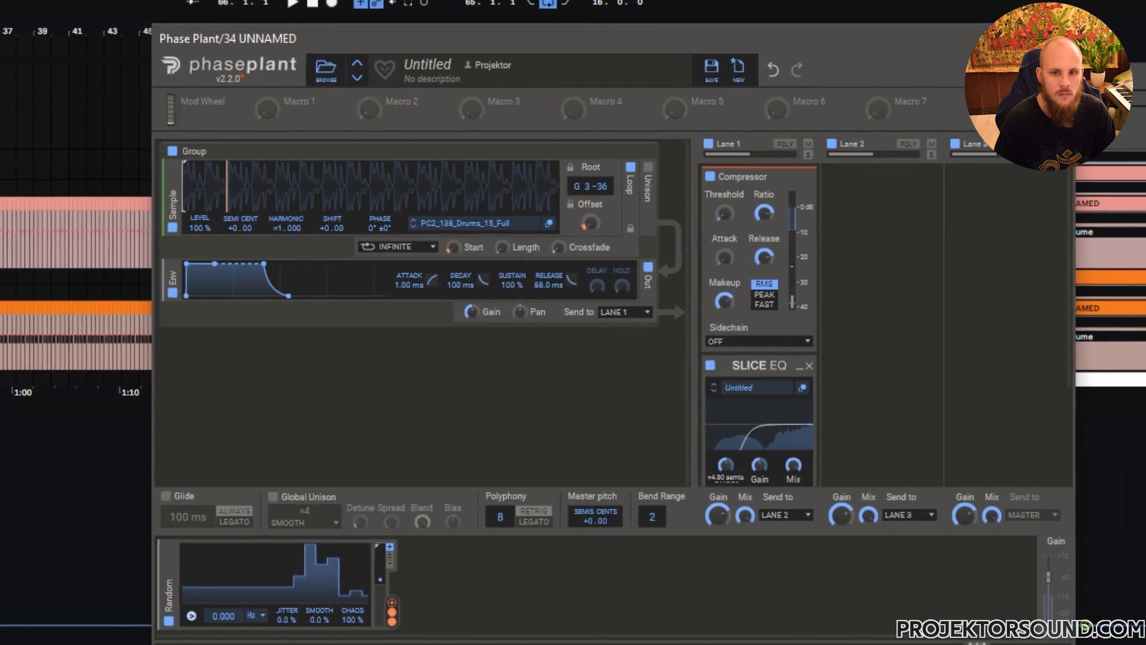
click(803, 388)
click(1074, 304)
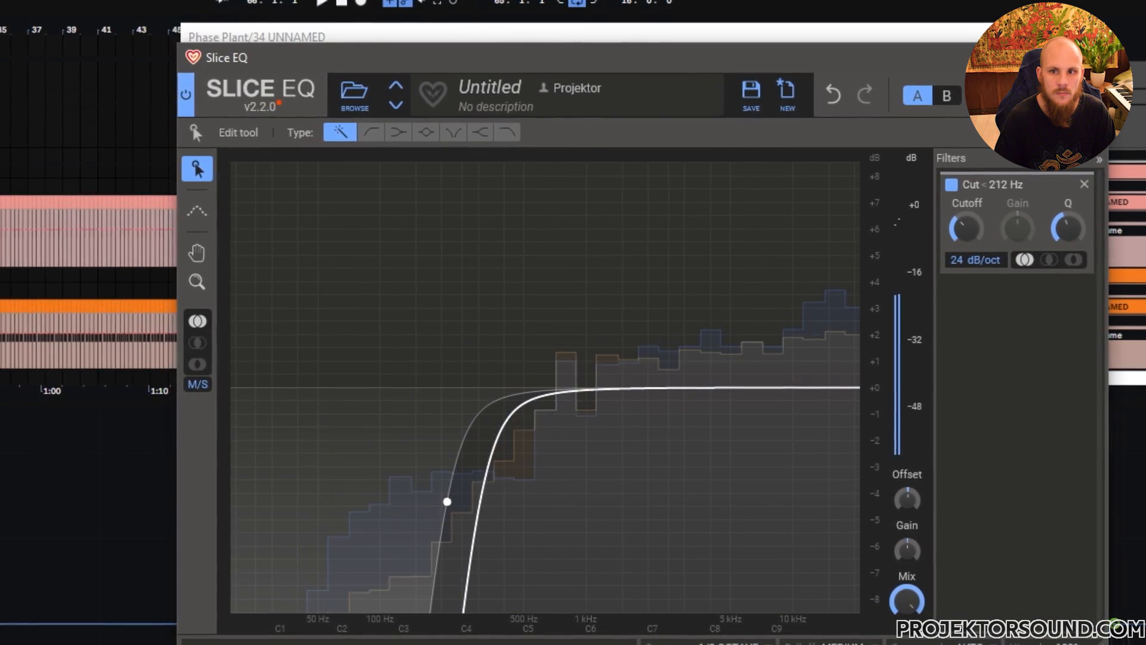
click(1083, 57)
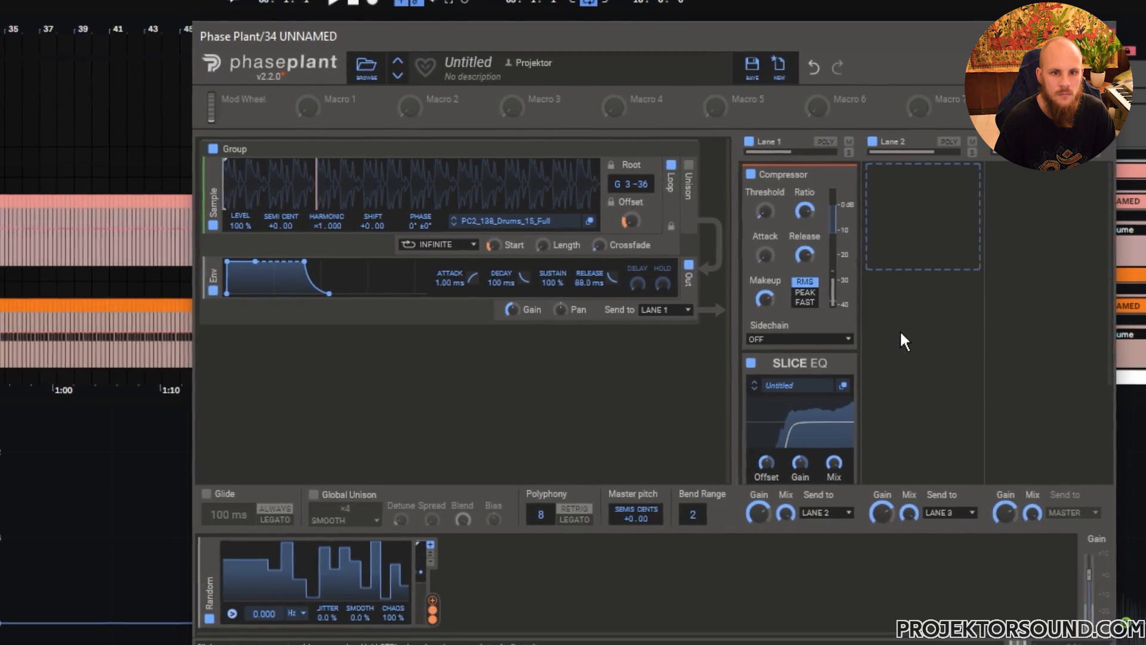
- Add a Delay to Lane 2, sync it to tempo at 3/16, pan it 100% right and enable Bounce
click(928, 217)
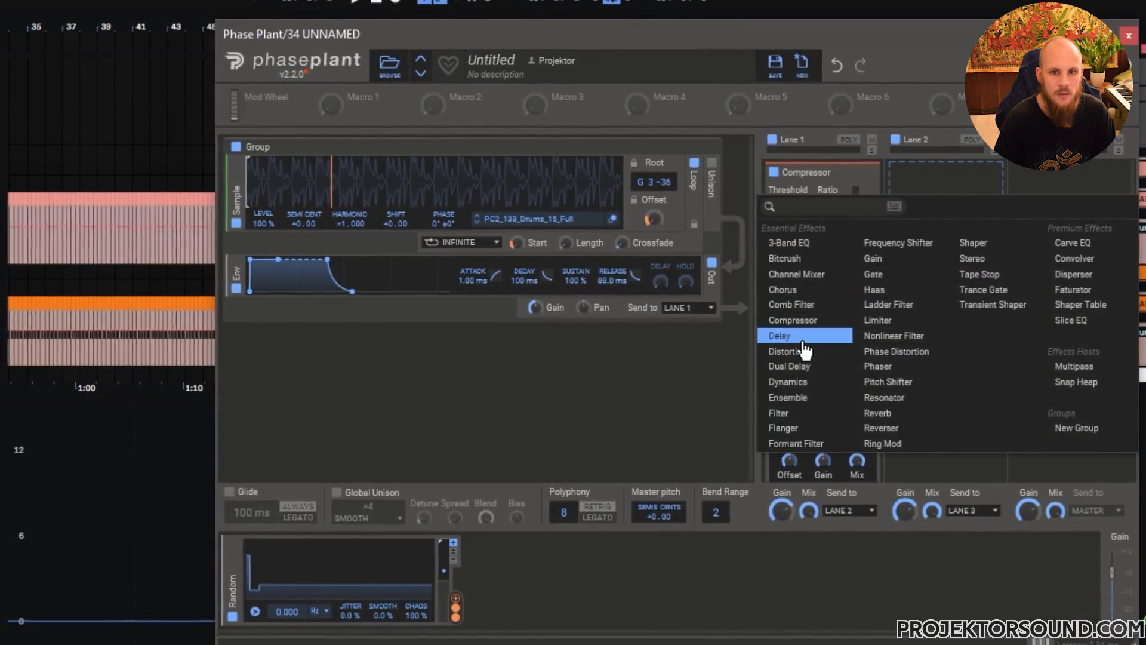
click(782, 337)
click(989, 225)
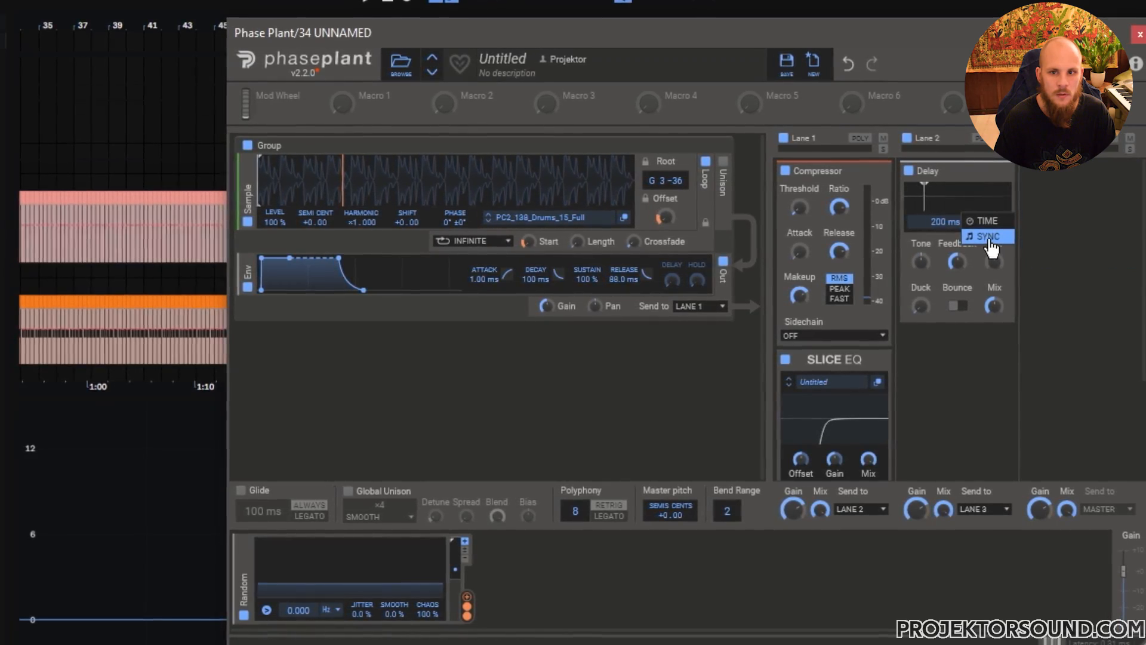
click(985, 238)
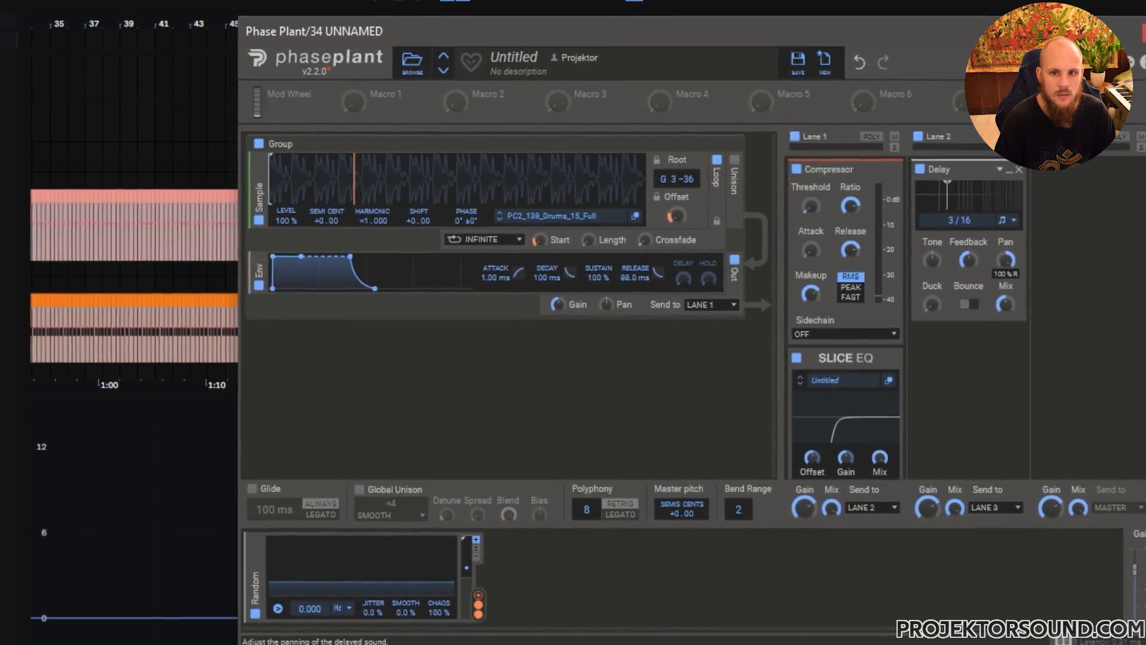
click(967, 305)
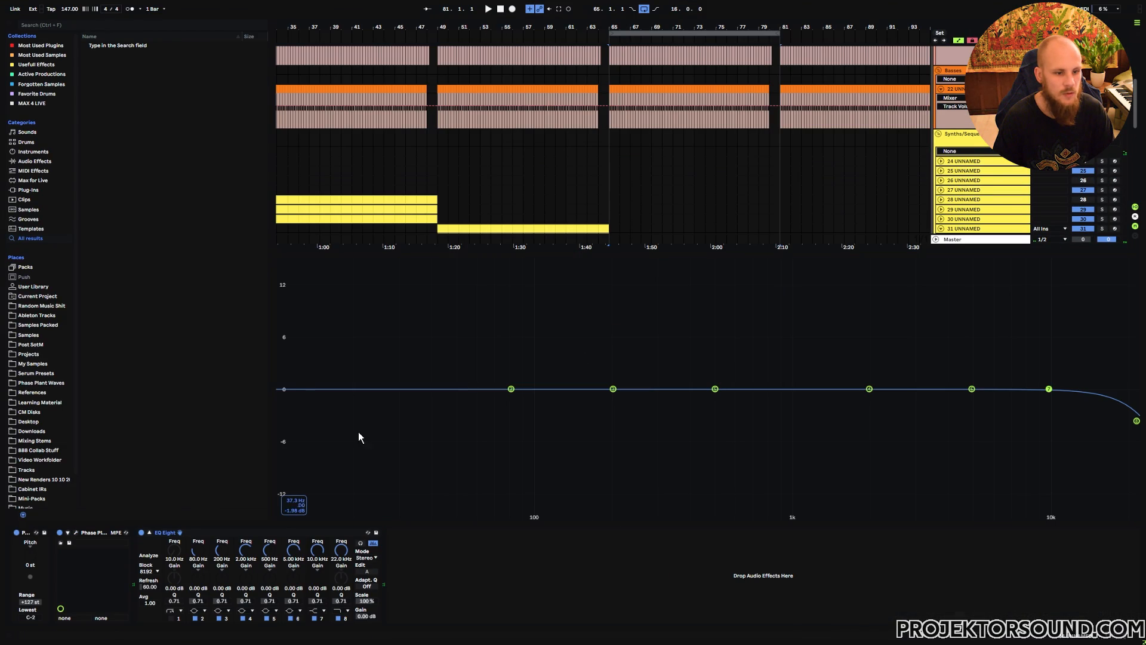
- Collapse the enlarged EQ Eight display and raise the Phase Plant envelope attack to about 12.4 ms while auditioning the sequence
click(150, 531)
key(space)
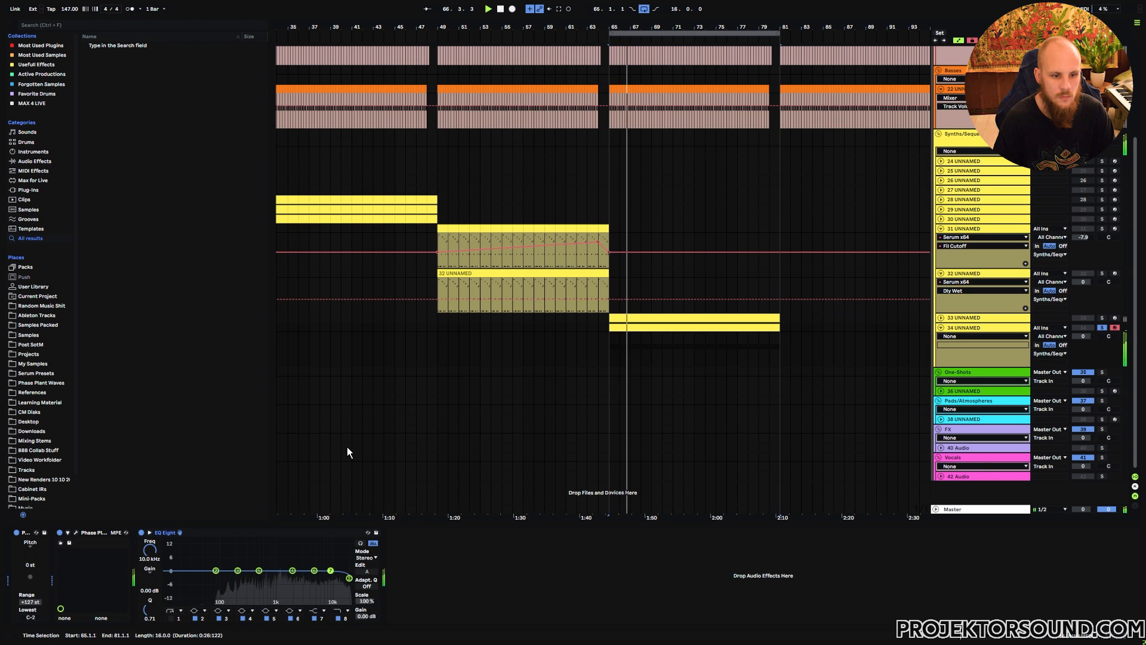
click(76, 532)
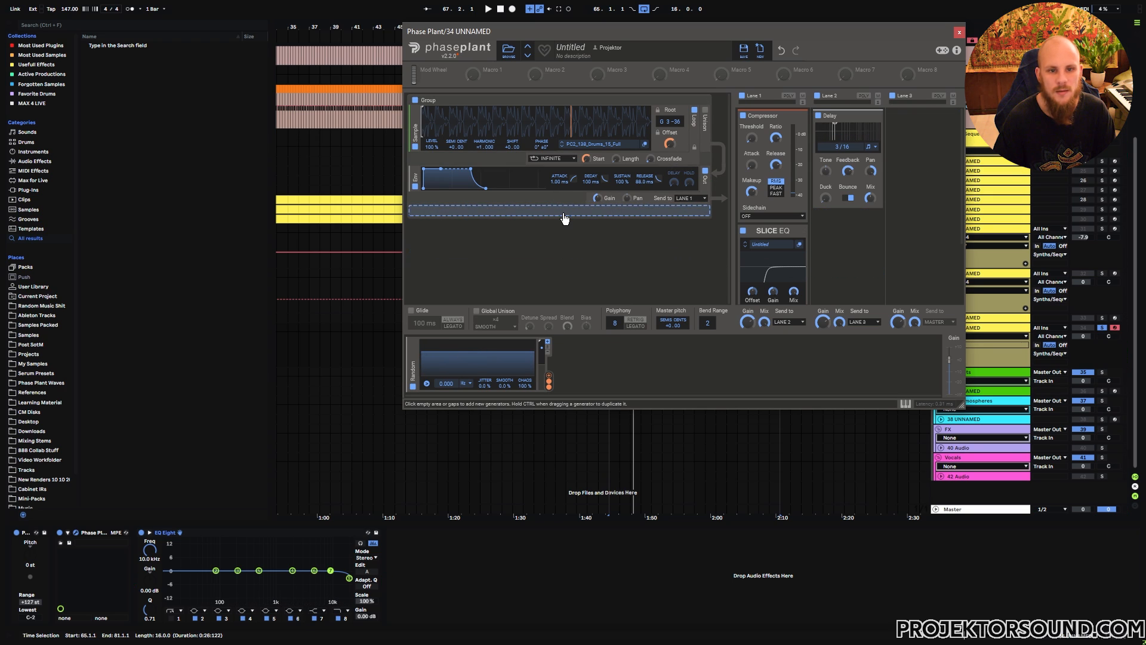
drag(557, 183, 558, 176)
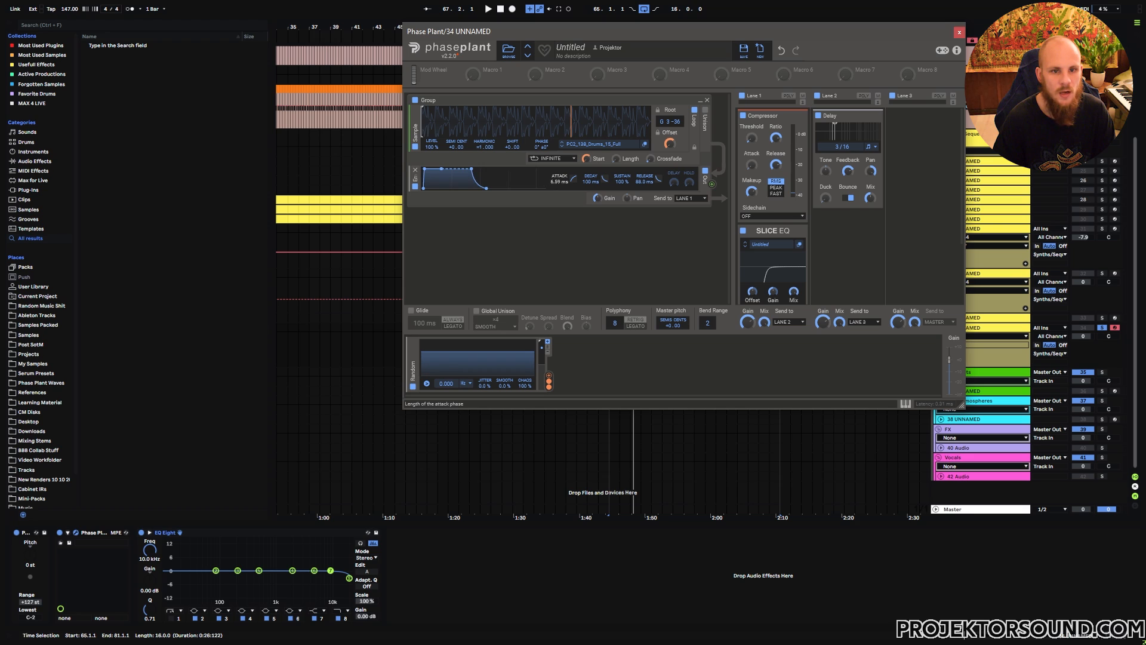
key(space)
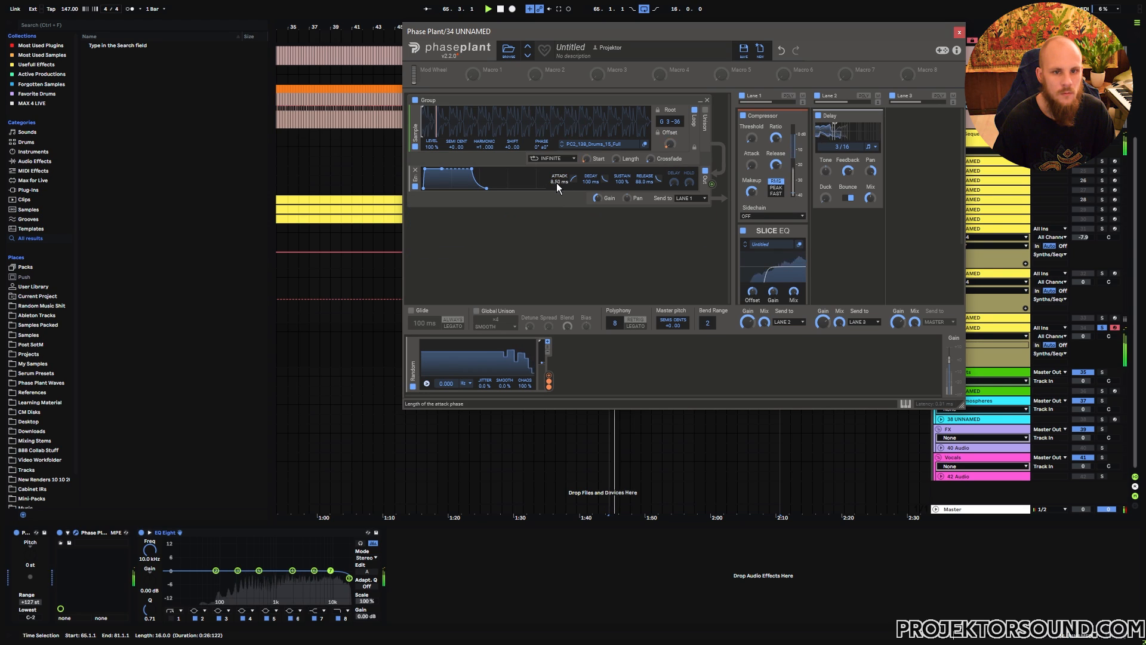
drag(556, 182, 560, 181)
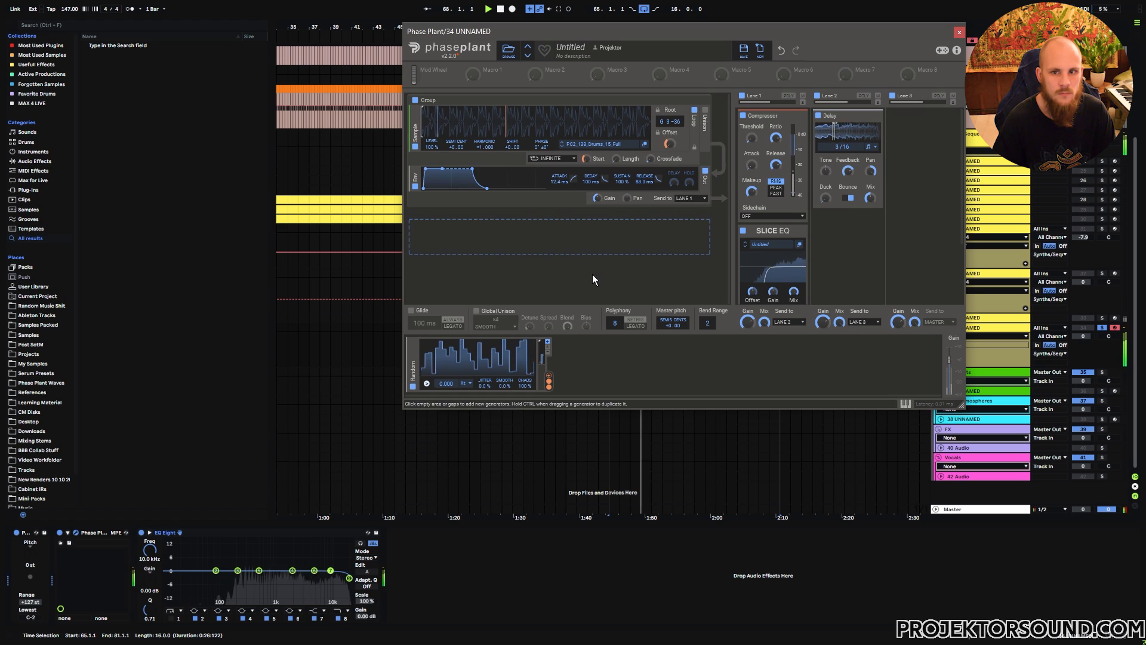
click(959, 32)
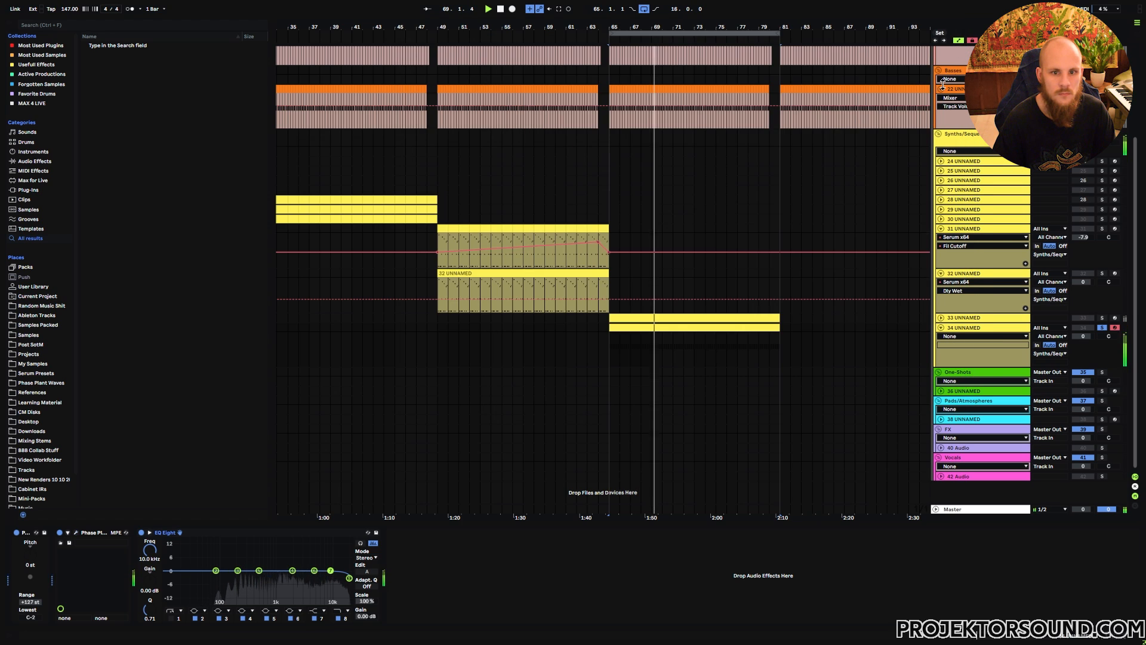
- Unsolo track 34 and lower its volume to about -4.8 dB in the mix
click(1083, 336)
click(1102, 328)
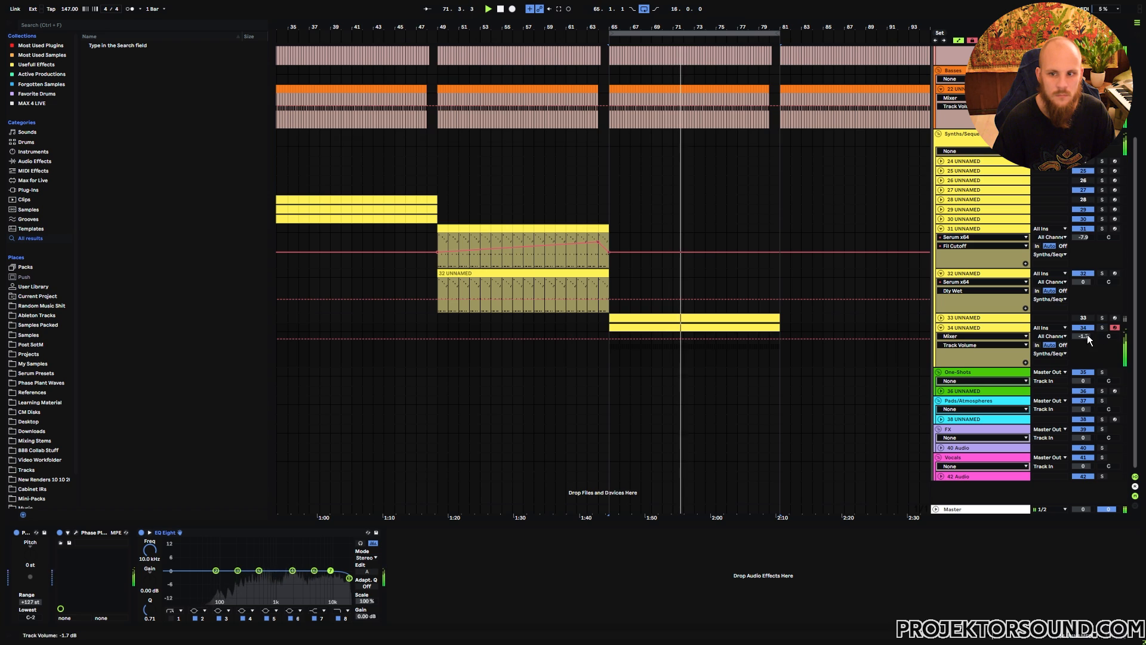
drag(1085, 336, 1086, 350)
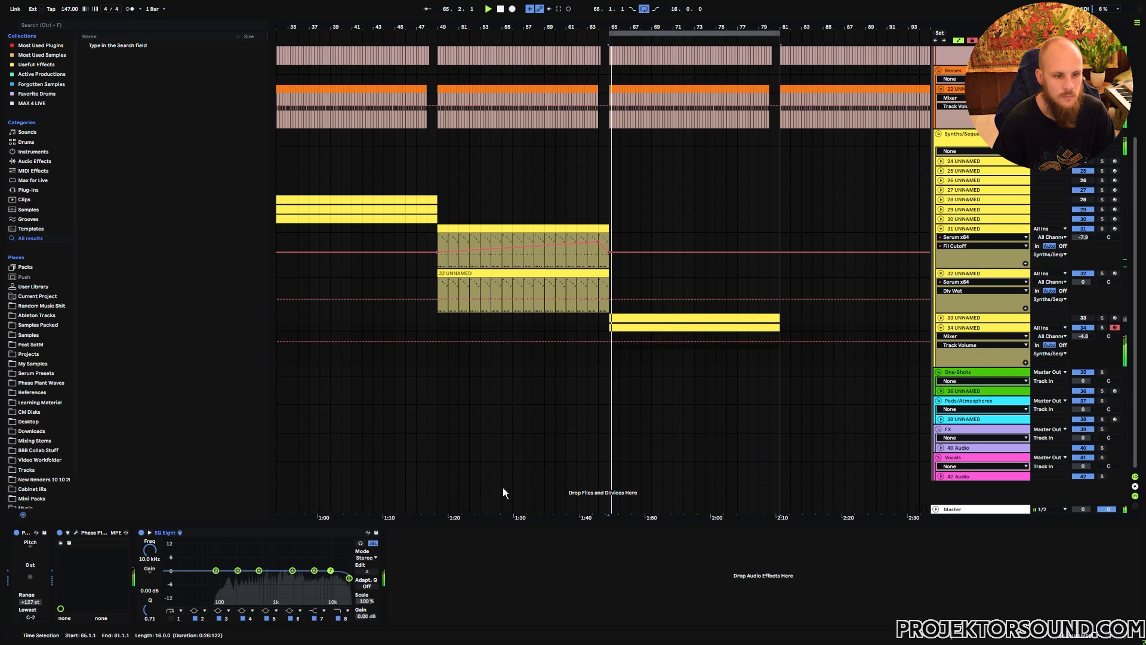
- Examine the sequence's spectrum in the enlarged EQ Eight display during playback, stop the transport and reopen Phase Plant
click(149, 532)
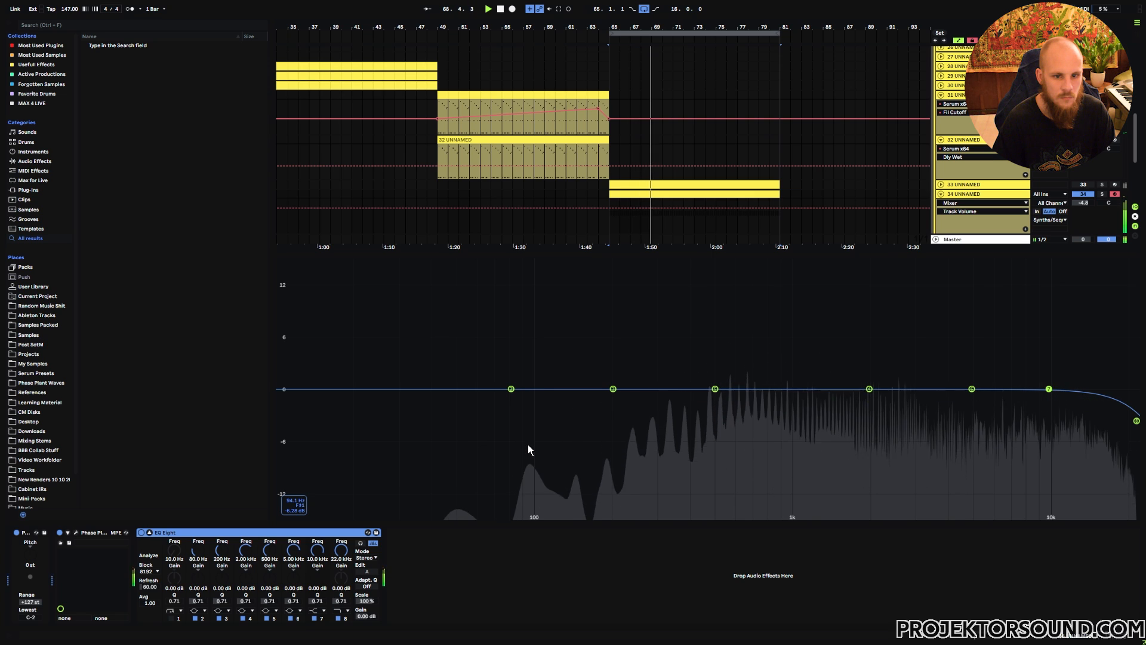
click(149, 531)
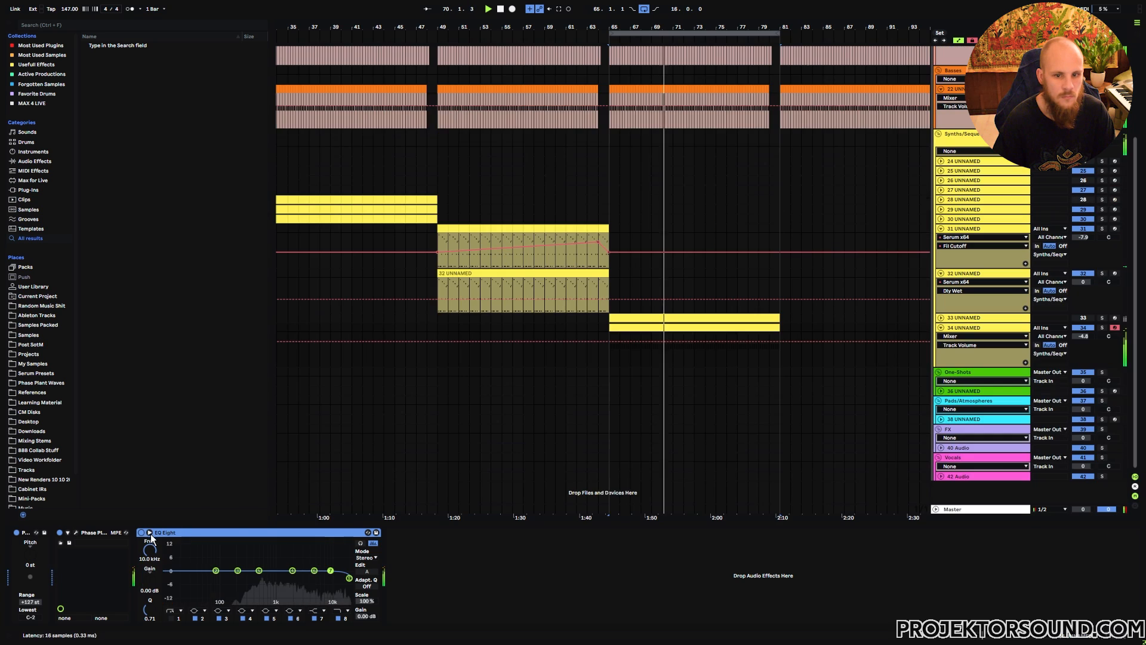
click(607, 356)
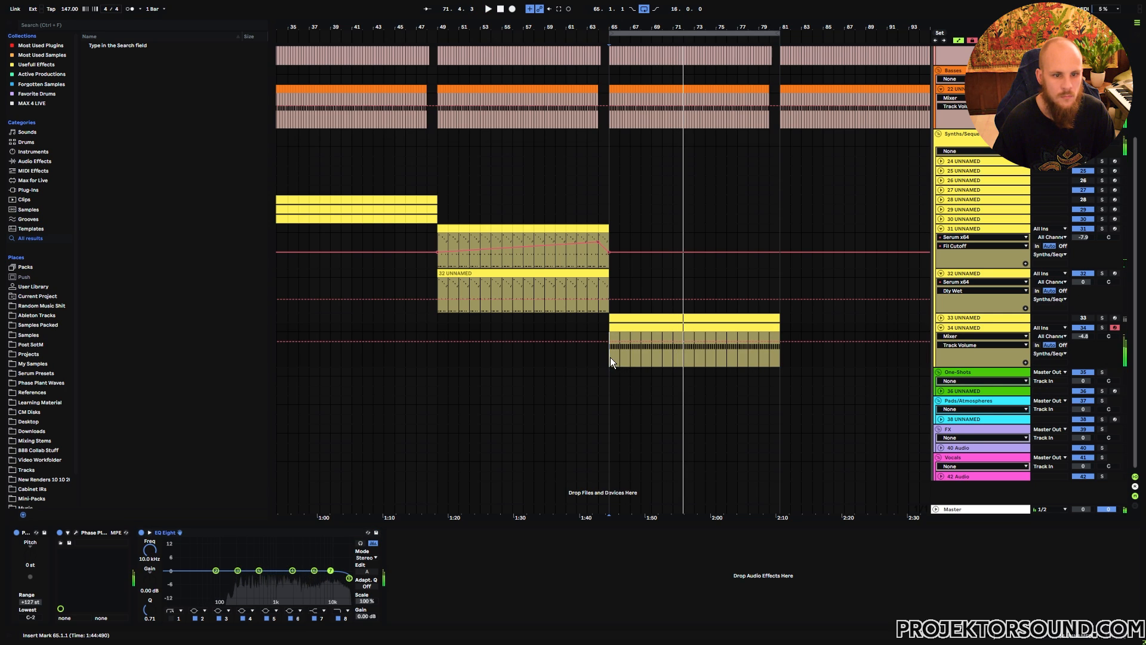
key(space)
click(76, 532)
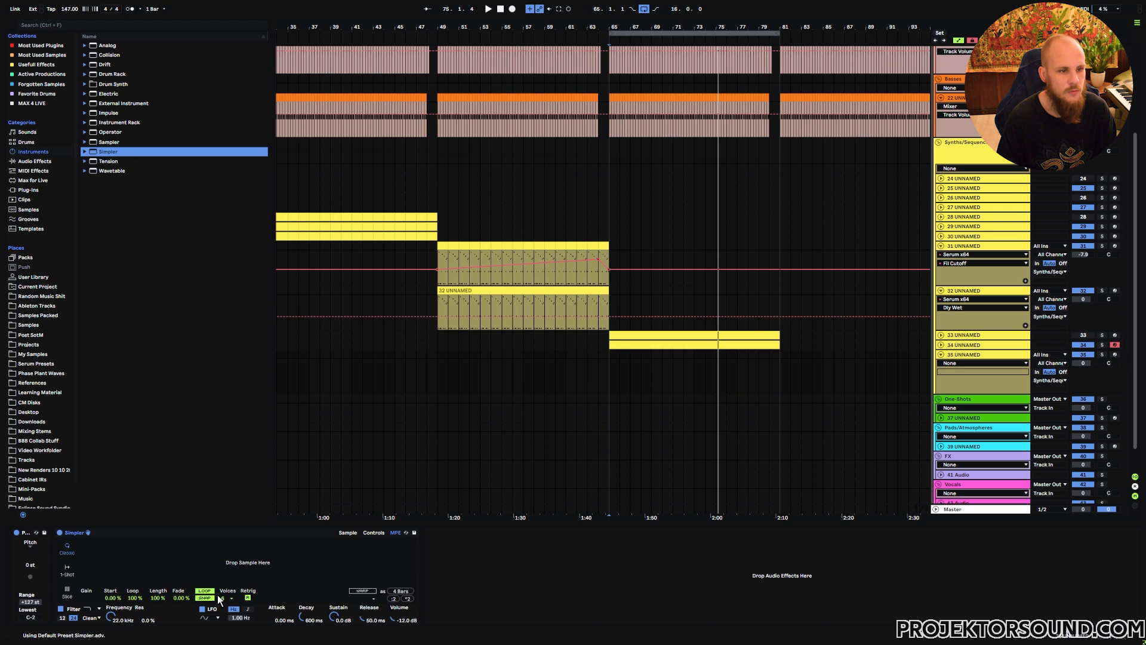
- Find VEC4 Vocals 46.wav in the Vengence Essential Clubsounds Vol. 4 vocals folder, audition it and load it into Simpler
click(41, 314)
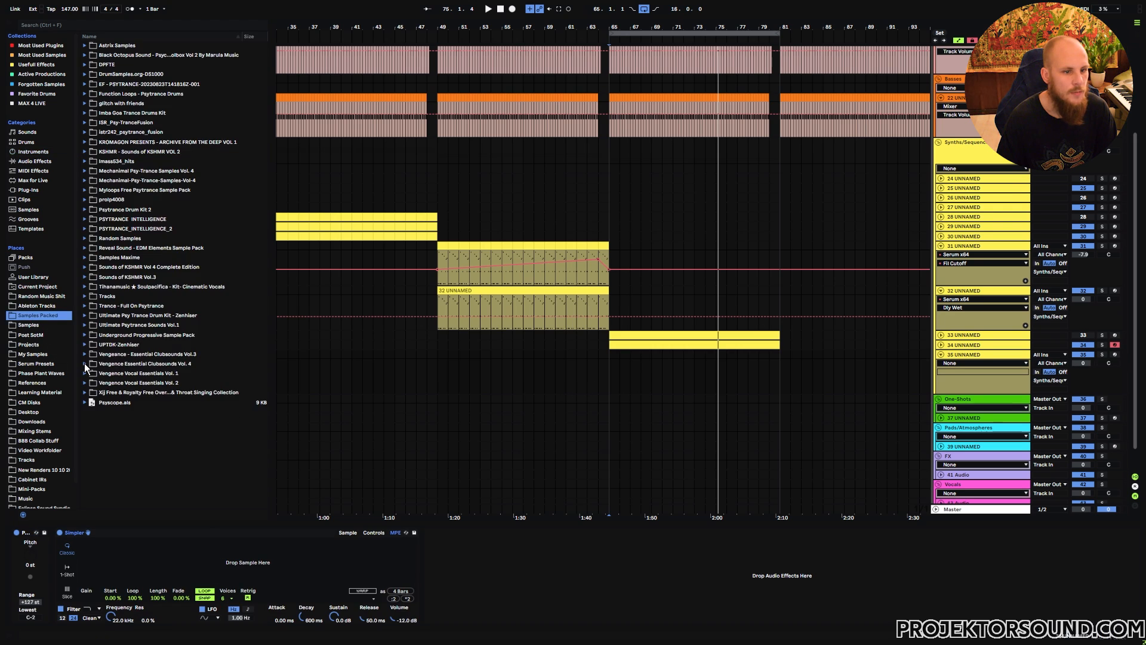
click(84, 363)
click(92, 464)
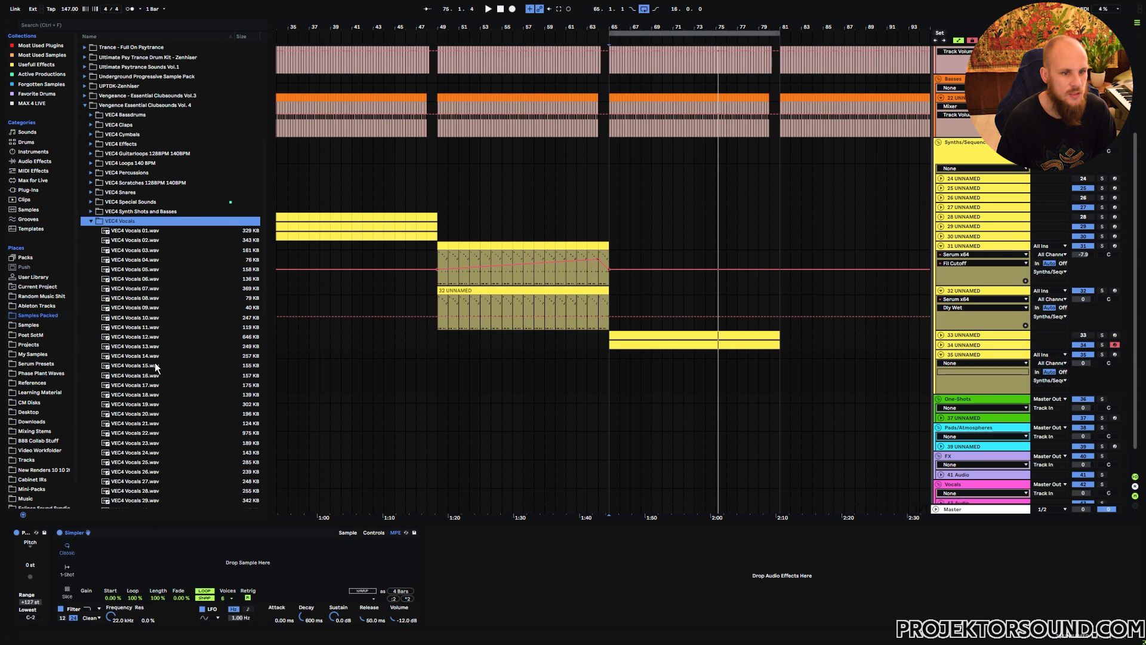
scroll(178, 412, down, 10)
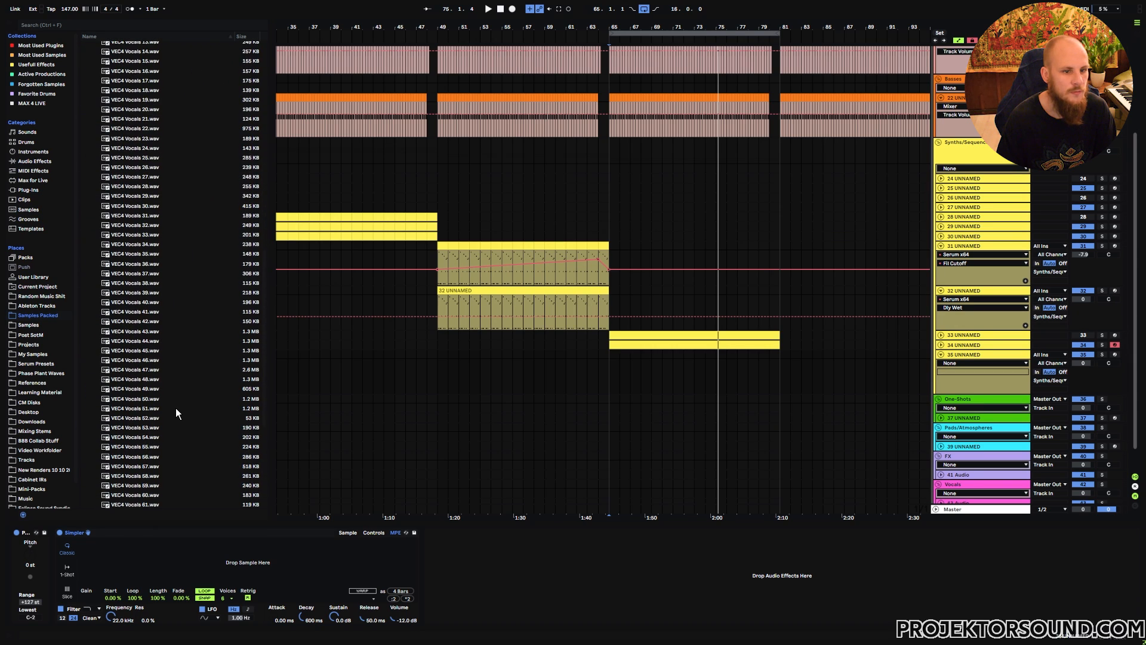
click(136, 360)
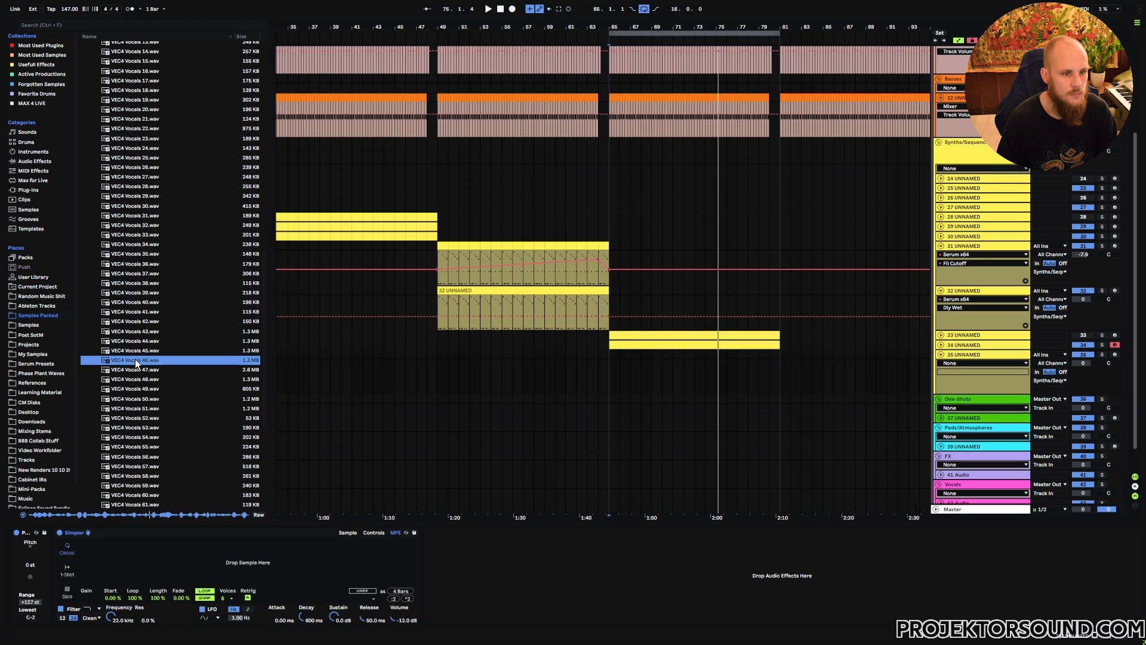
drag(135, 360, 216, 551)
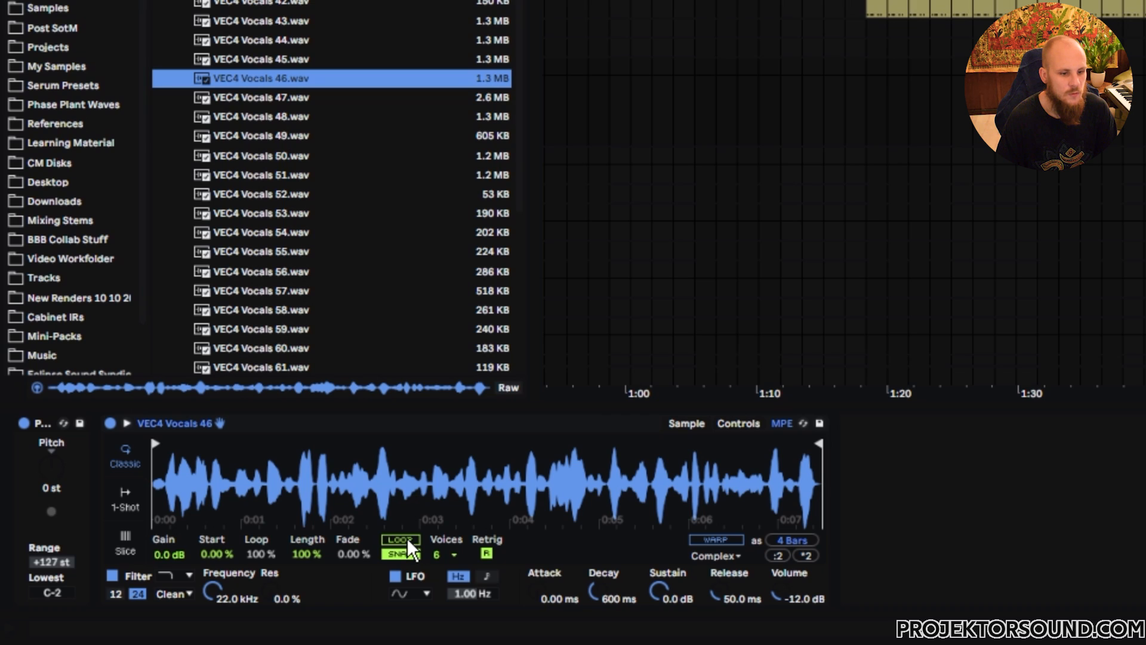
- Enable looping in Simpler, shorten the vocal sample's Length to 13.3% and set its Start to 40.6%
click(408, 541)
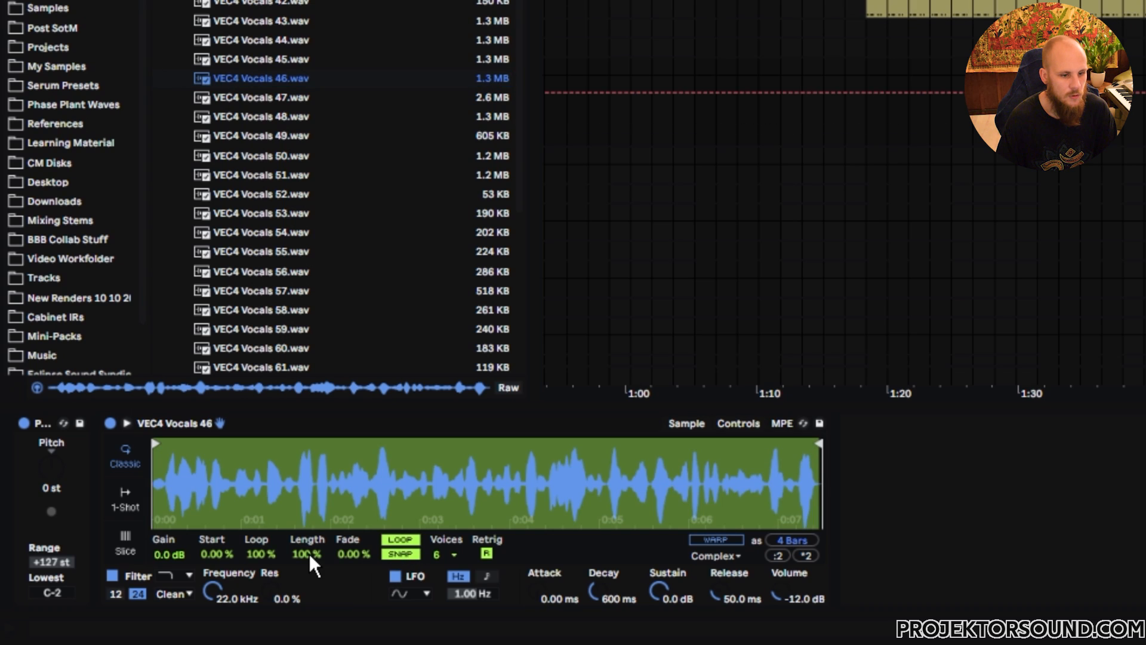
drag(309, 553, 309, 595)
drag(216, 556, 217, 533)
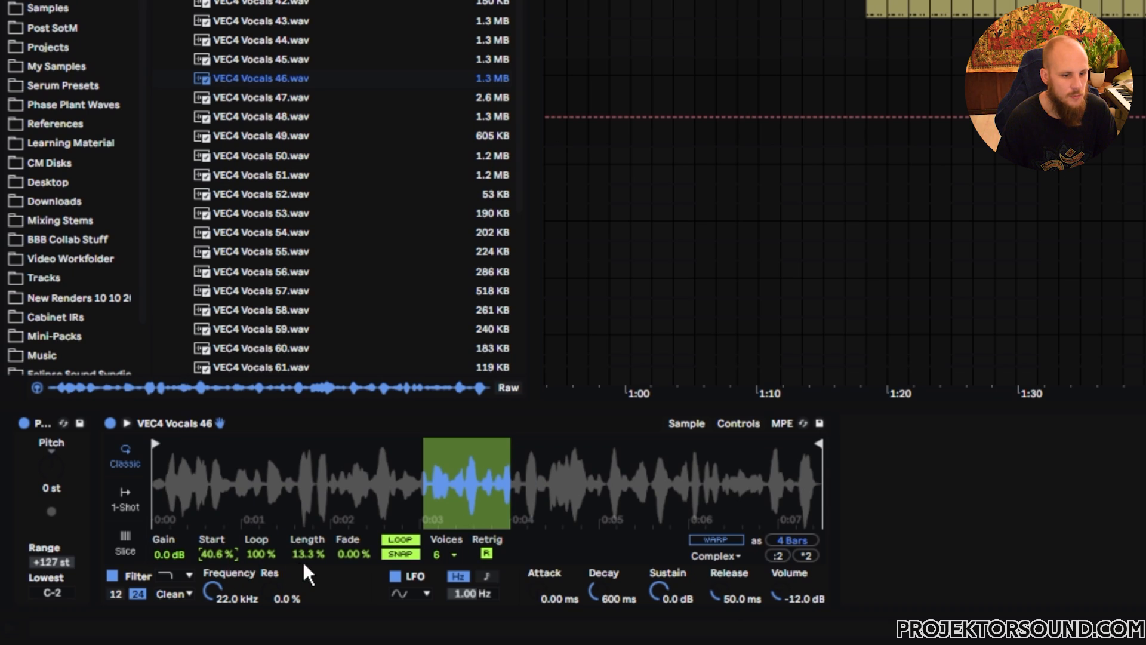
- Shorten the vocal loop's Length to 0.00% in Simpler with Start at 59.4% and Snap turned off
drag(298, 553, 299, 591)
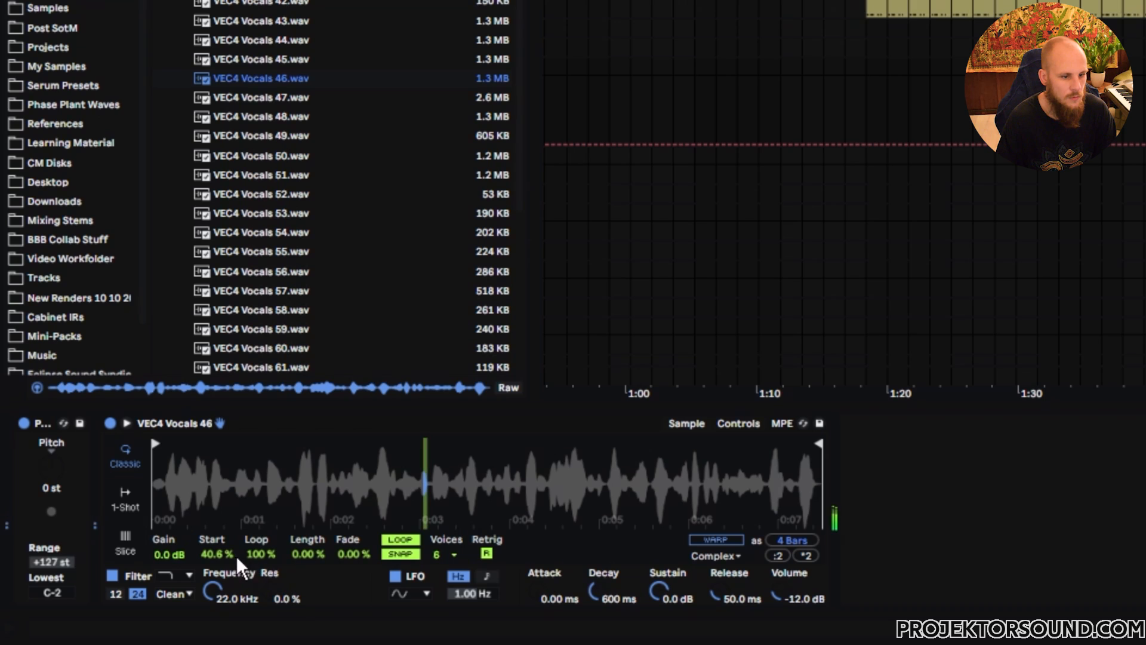
mouse_move(227, 555)
mouse_down()
mouse_move(227, 540)
mouse_move(227, 576)
mouse_move(227, 565)
mouse_up()
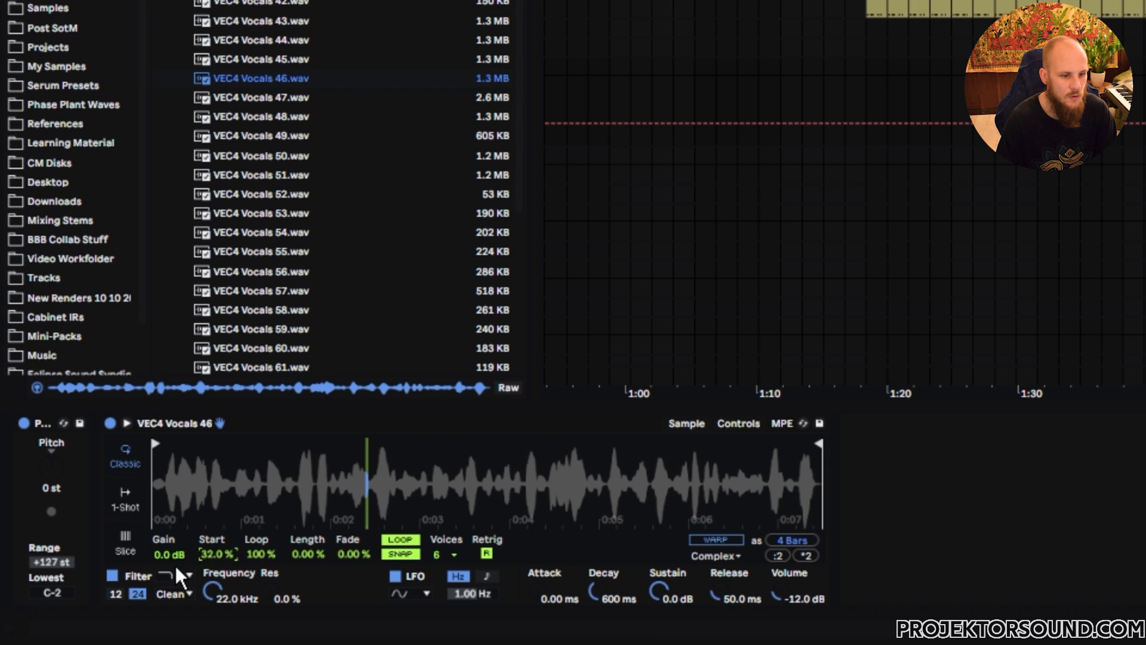
drag(219, 556, 214, 522)
click(406, 555)
drag(313, 555, 313, 552)
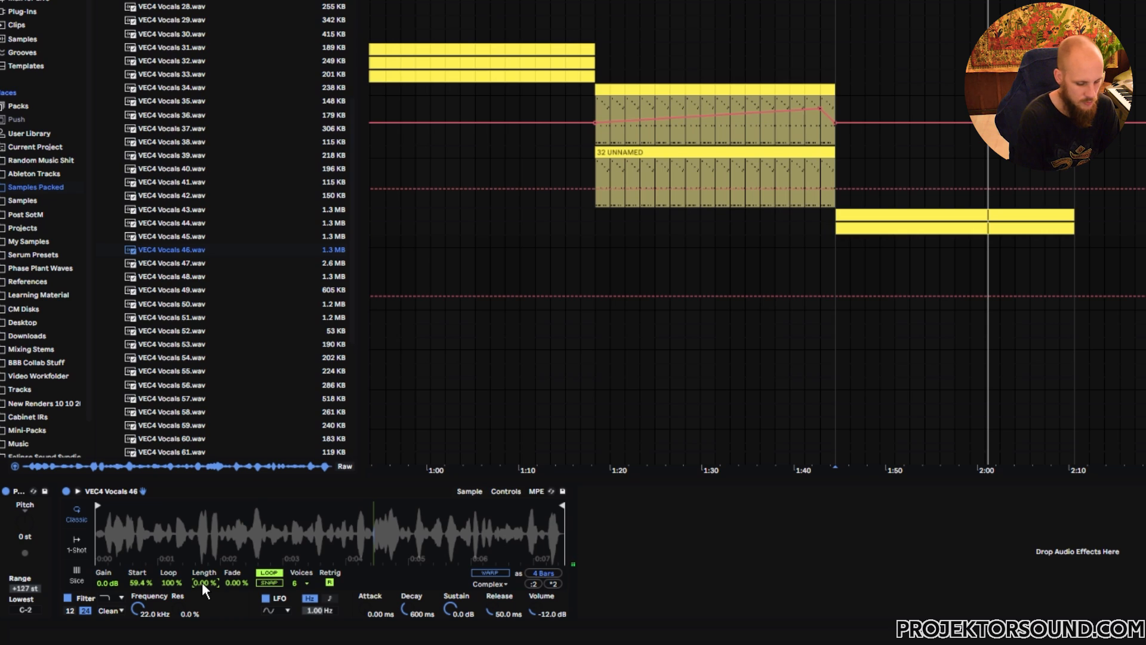
- Add an EQ Eight after Simpler and enlarge its spectrum display
click(1065, 492)
right_click(734, 540)
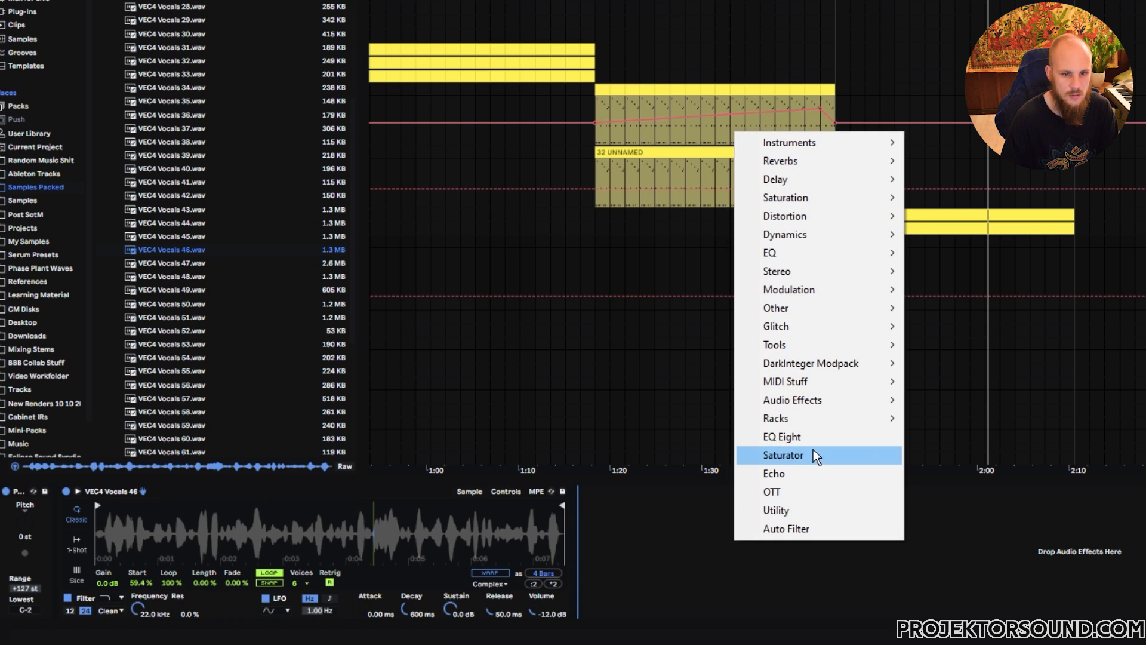
click(800, 436)
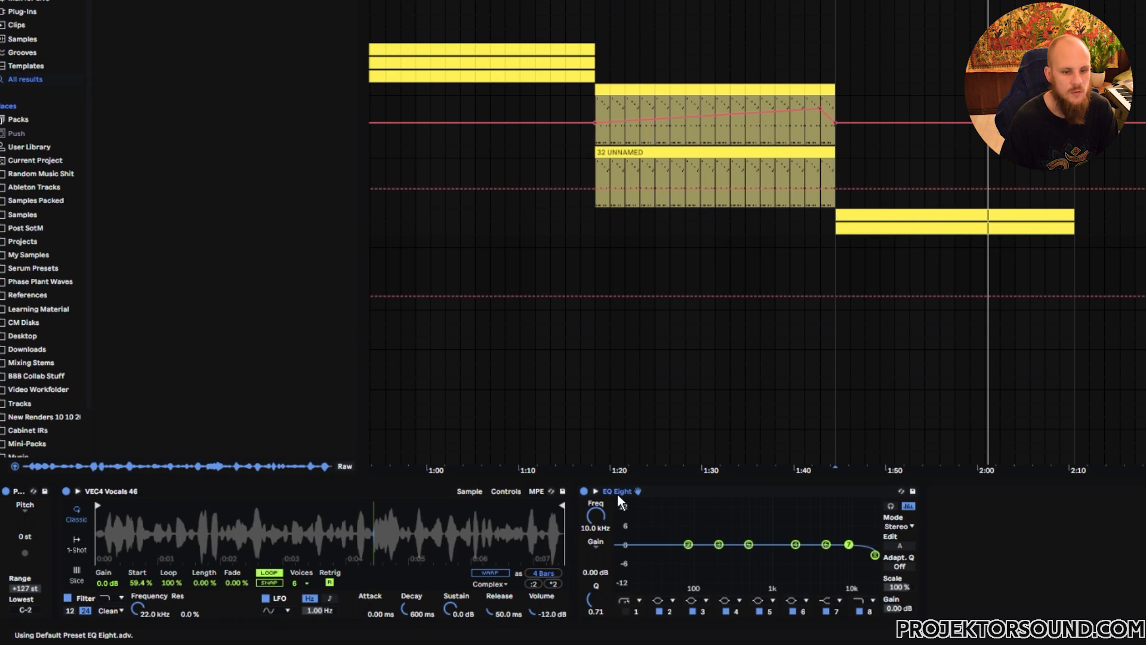
click(617, 493)
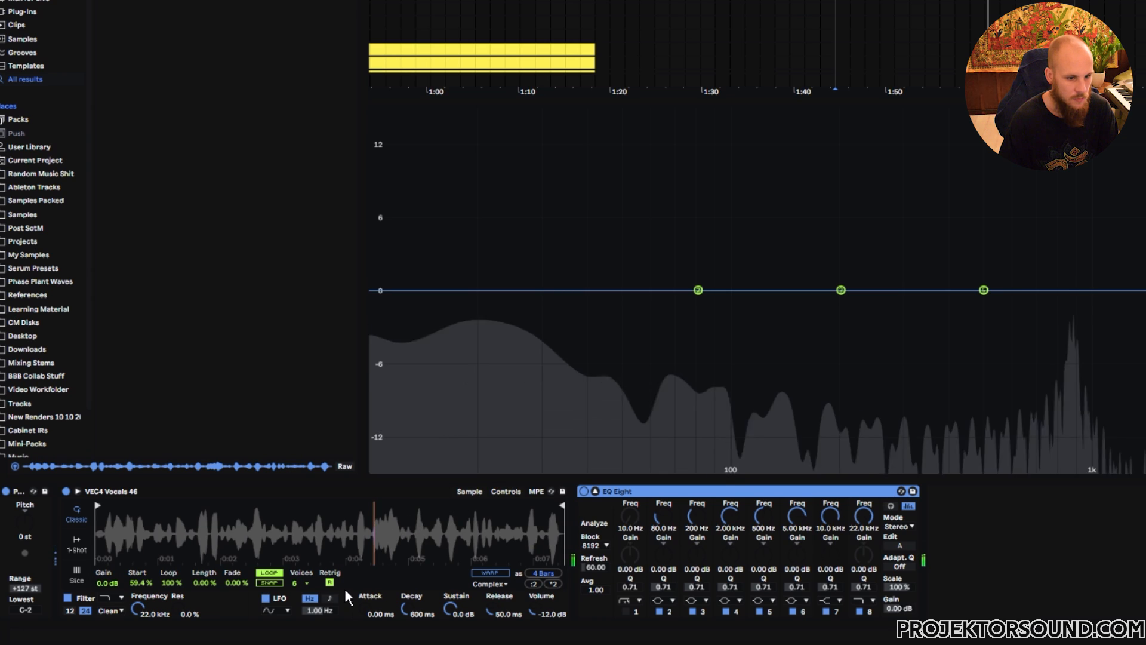
- Set Simpler's sample Length to 0.2%
drag(208, 584, 205, 581)
text(0)
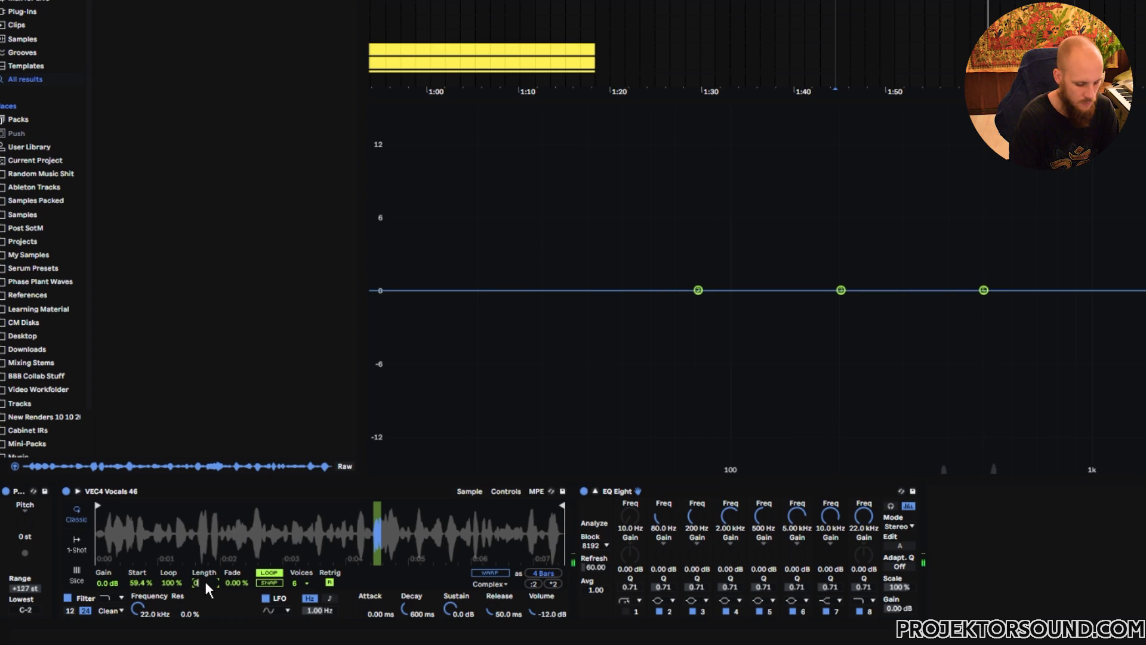
text(.2)
key(Return)
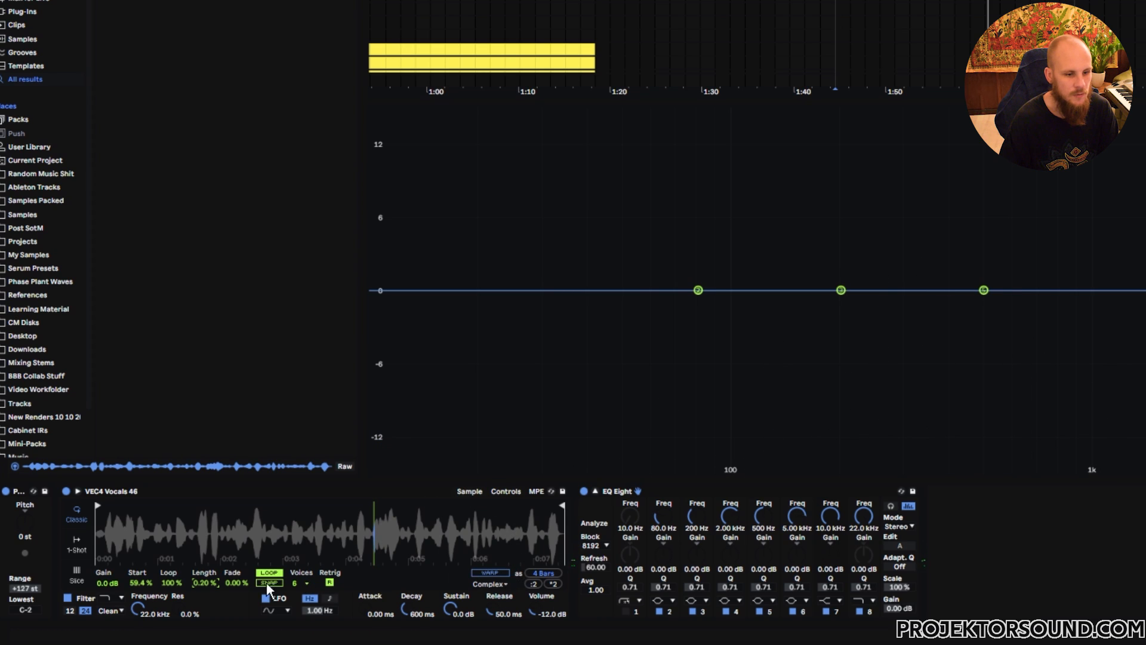
- Play the looped slice an octave lower on the computer keyboard while moving Simpler's Start to about 24.2%
key(z)
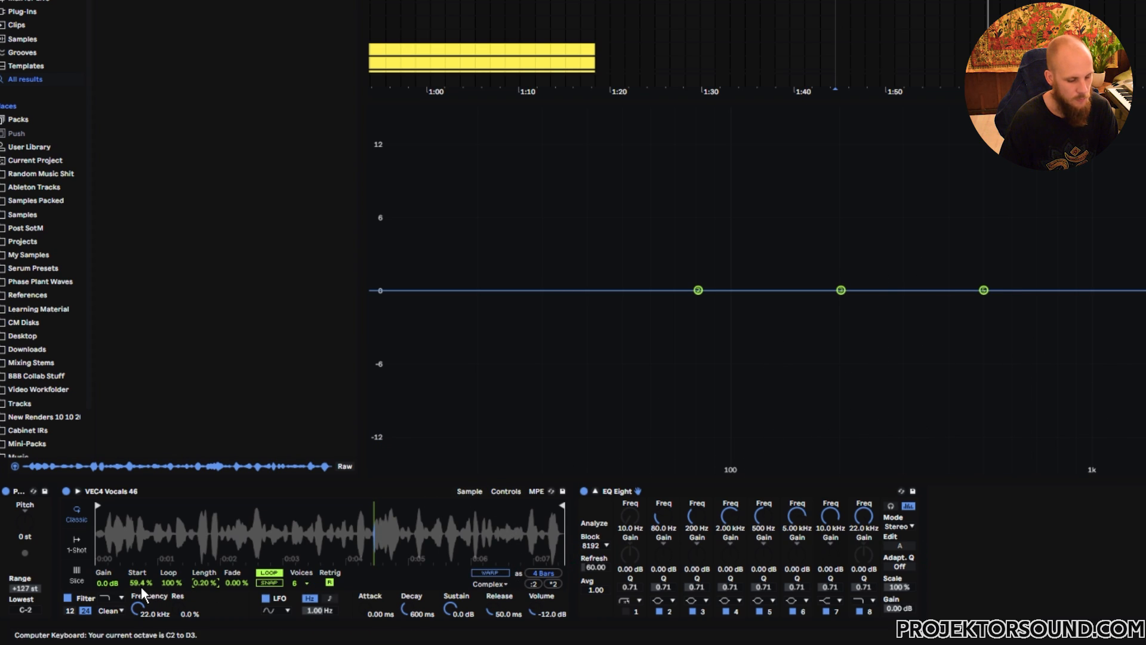
key(a)
key(a)
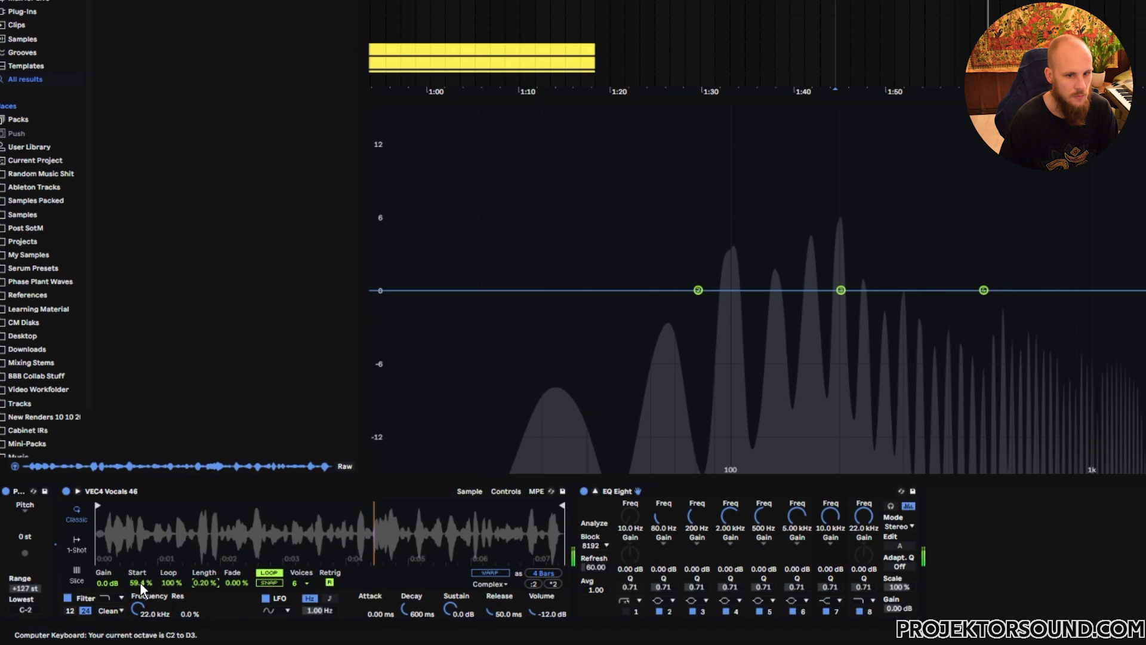
mouse_move(138, 582)
mouse_down()
mouse_move(139, 561)
mouse_move(138, 639)
mouse_up()
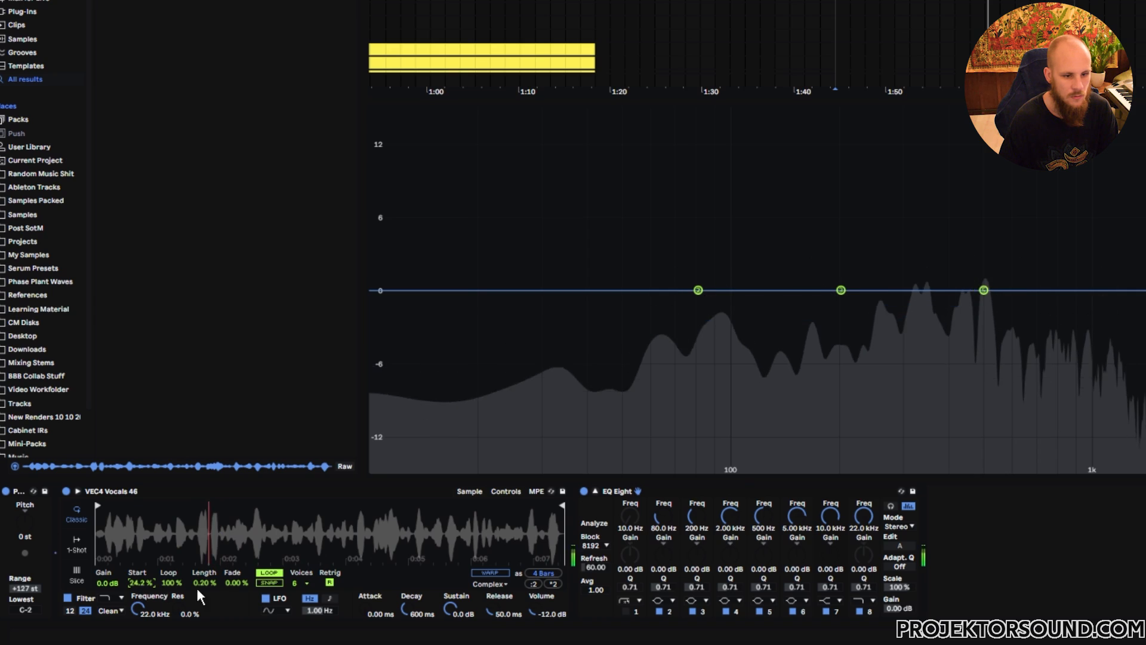
- Add an LFO after EQ Eight that modulates Simpler's Start with a Random waveform at a synced 1/16 rate
click(723, 598)
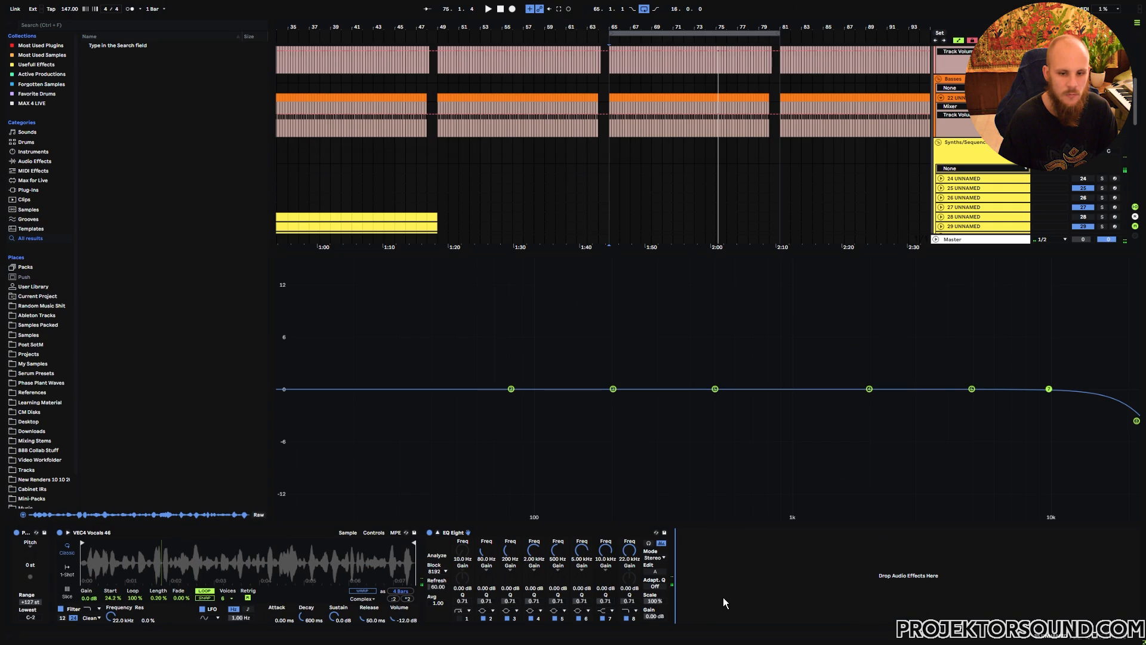
right_click(722, 597)
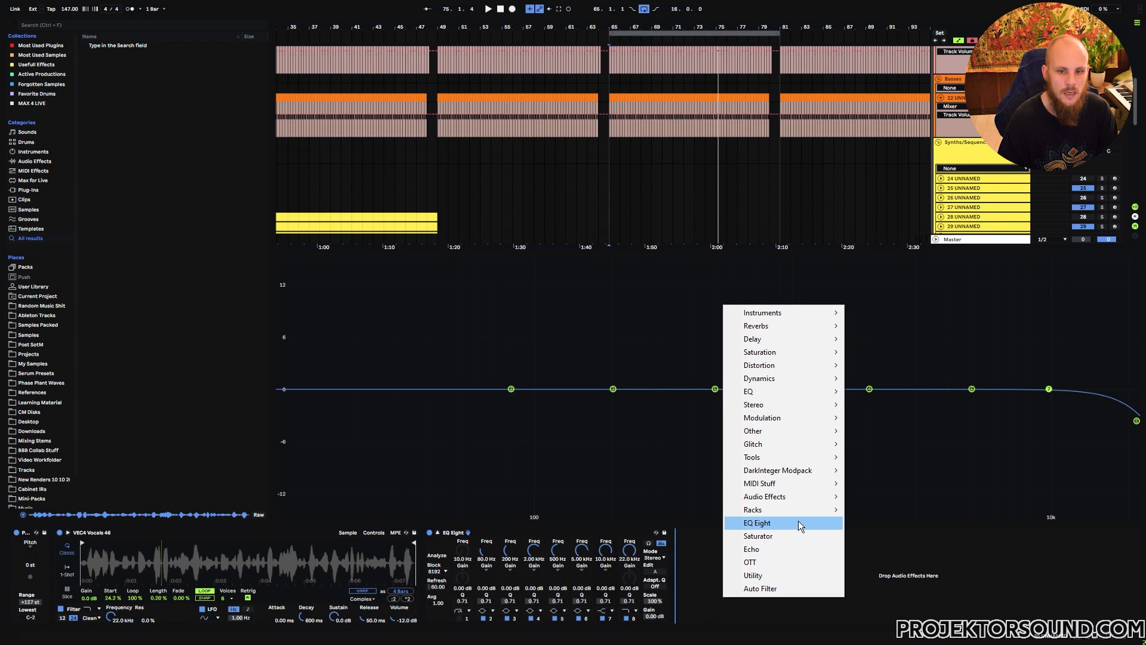
mouse_move(776, 496)
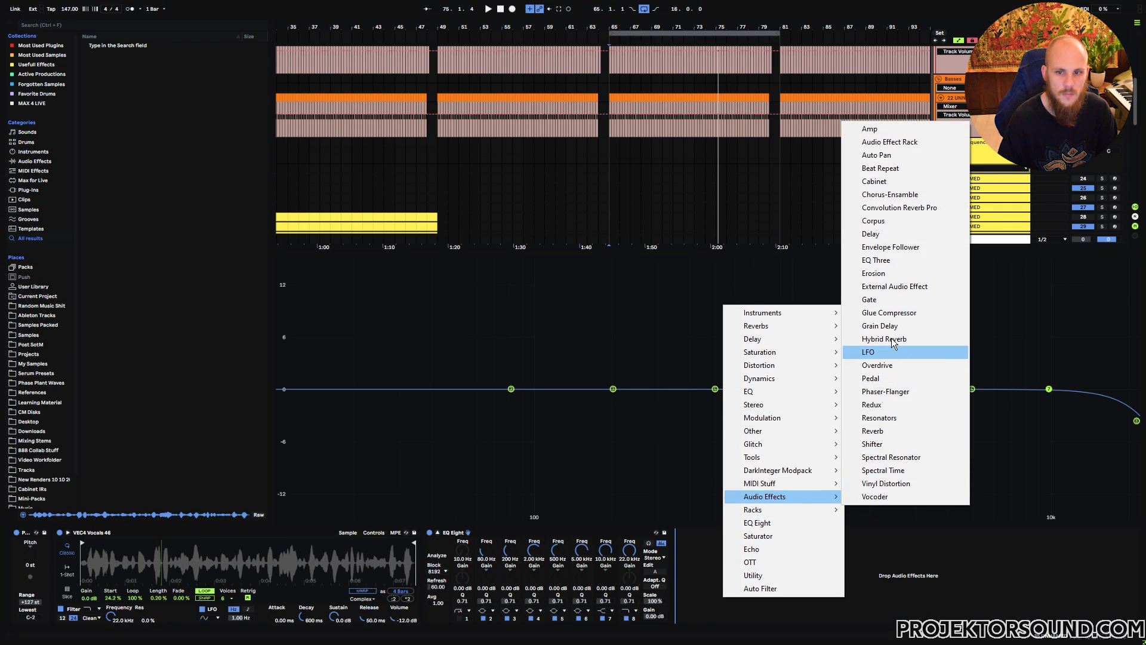
click(883, 352)
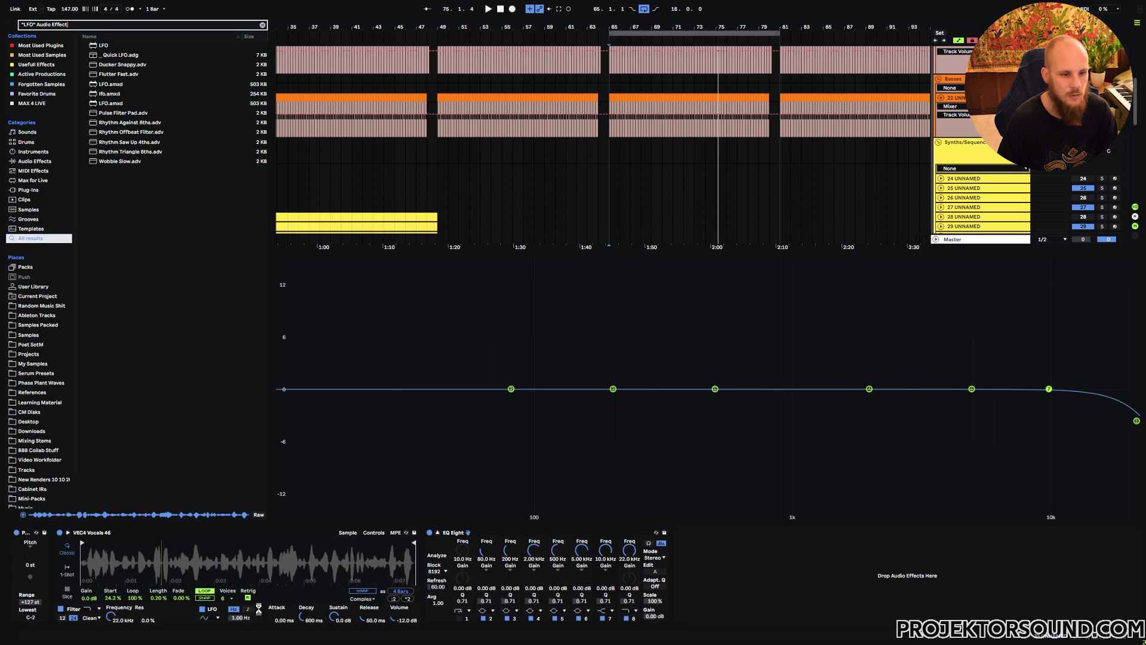
click(112, 597)
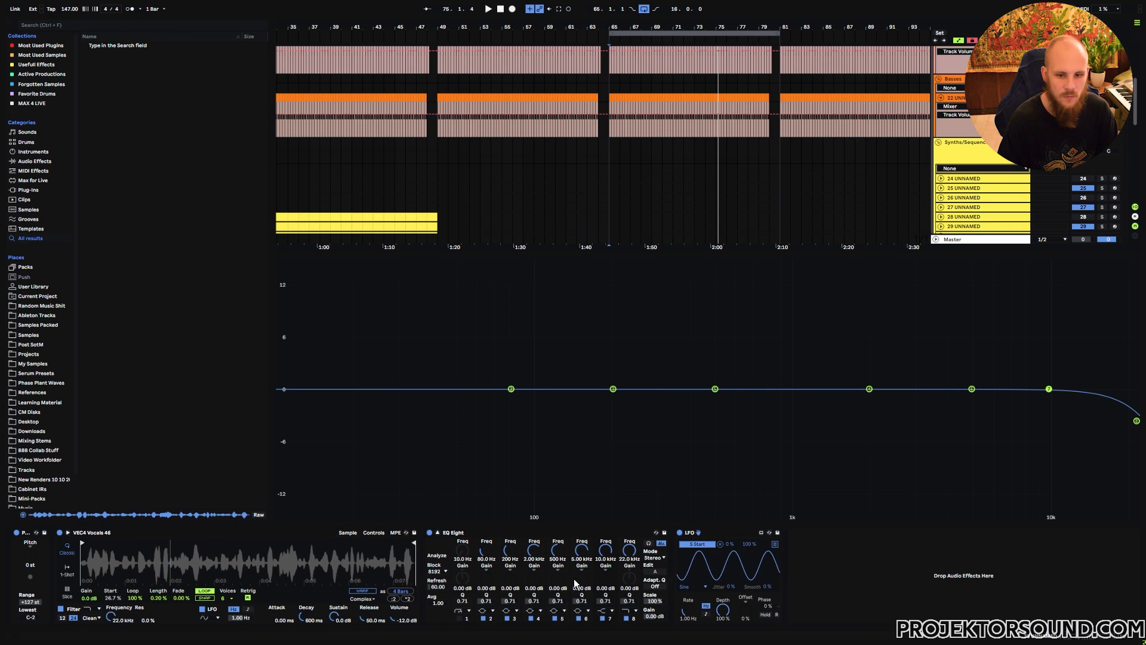
click(689, 586)
click(695, 572)
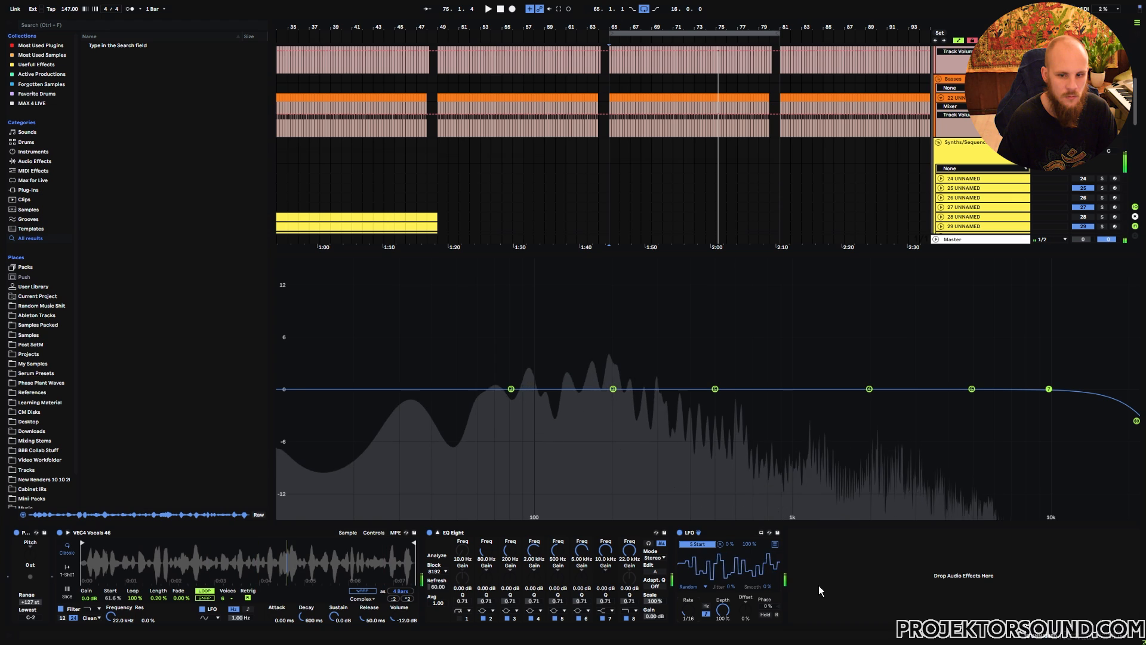
- Add Echo and OTT to the chain, place OTT before Echo and raise OTT's output
right_click(819, 567)
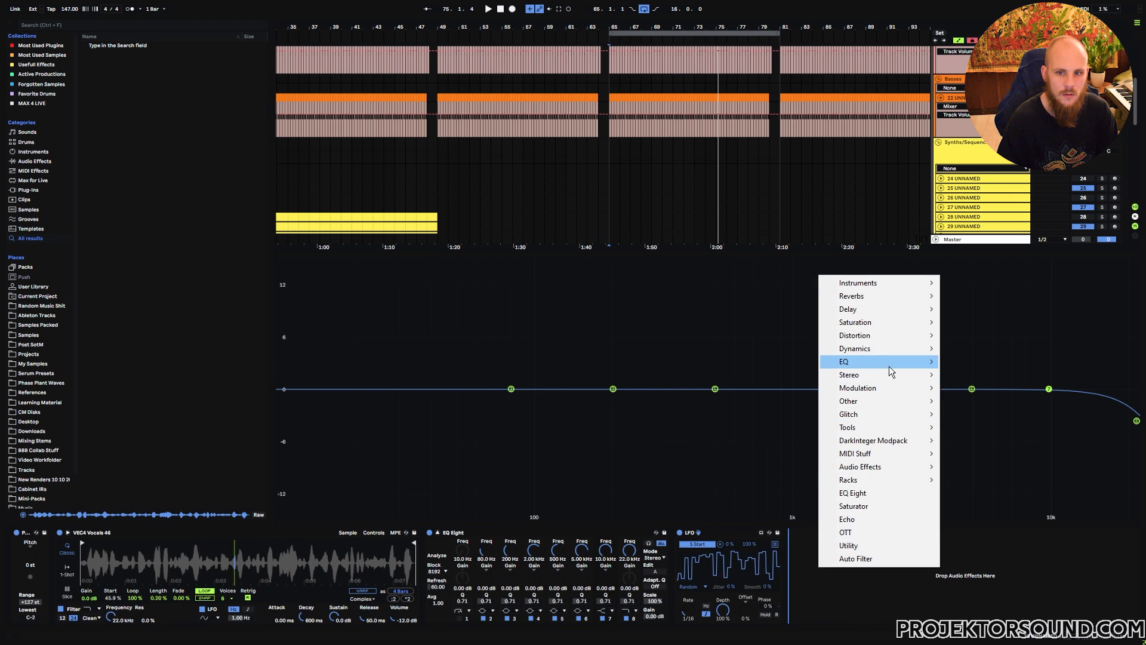
click(863, 522)
right_click(1026, 578)
click(1069, 542)
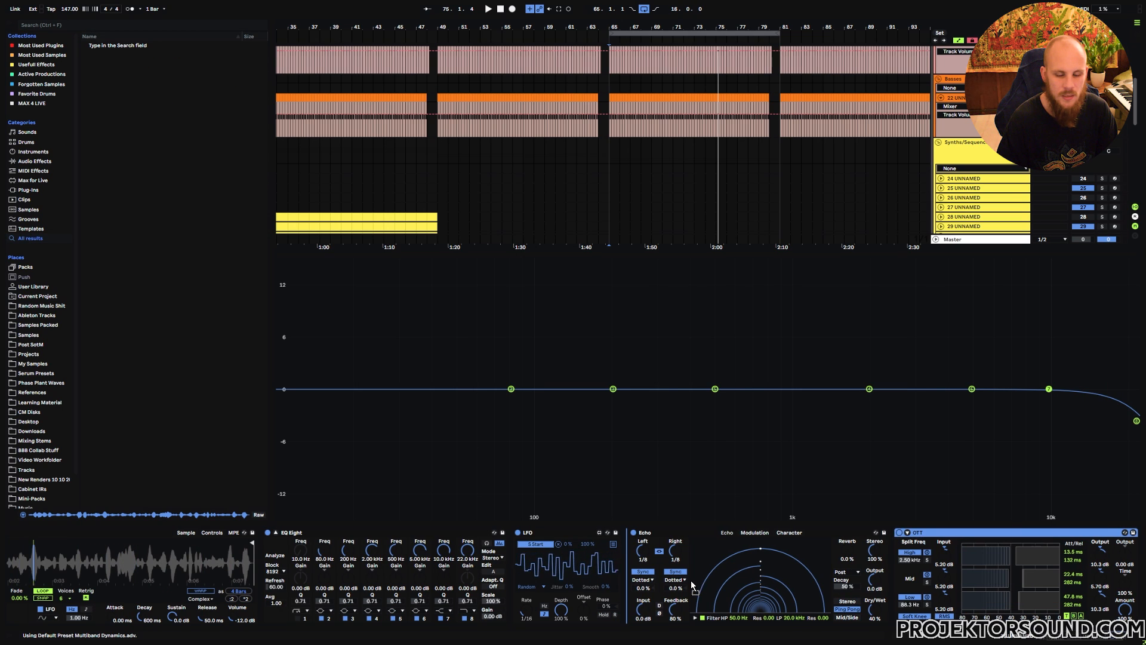
drag(691, 582, 694, 583)
drag(859, 556, 860, 536)
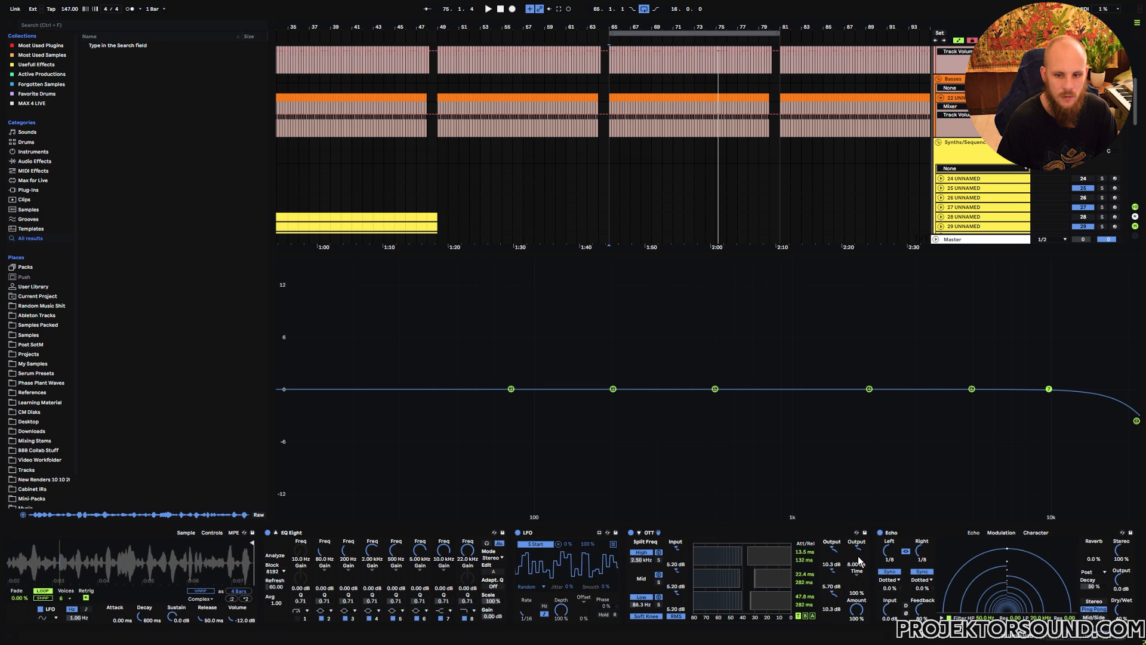
- Move EQ Eight between OTT and Echo and collapse its enlarged display
drag(1060, 641, 1074, 641)
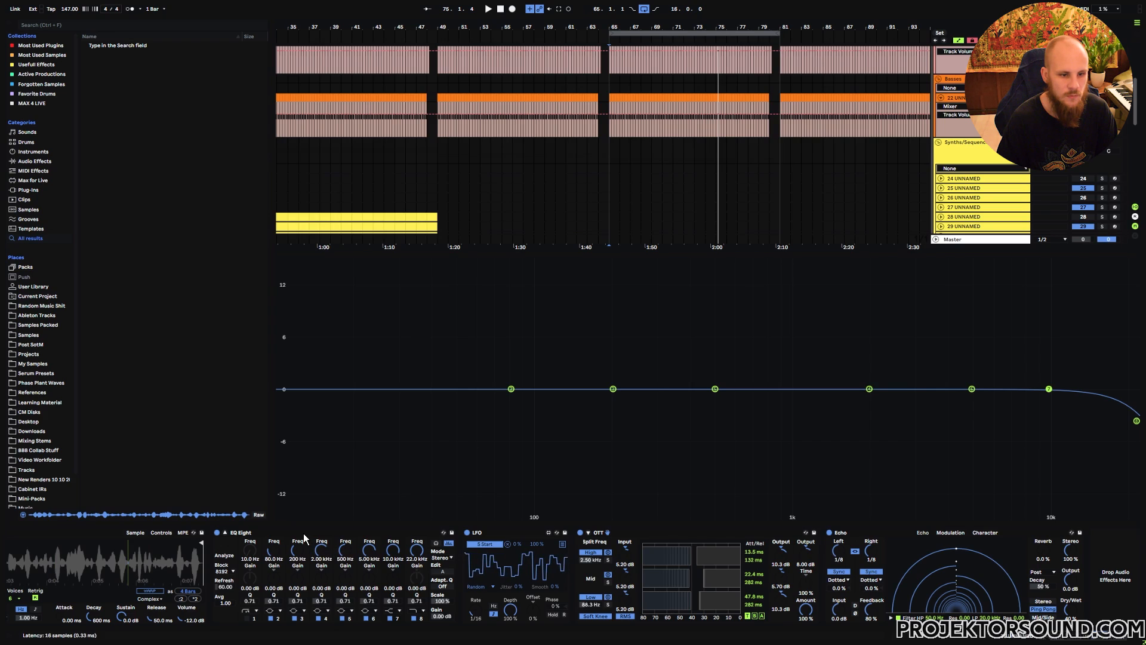
drag(305, 534, 770, 577)
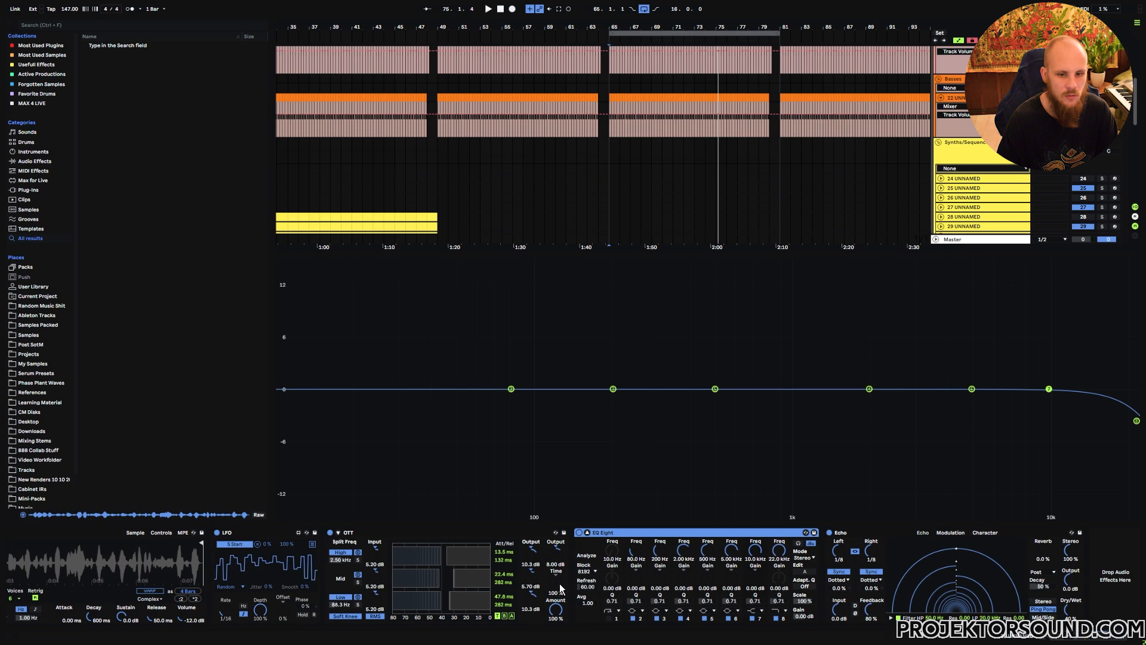
click(588, 533)
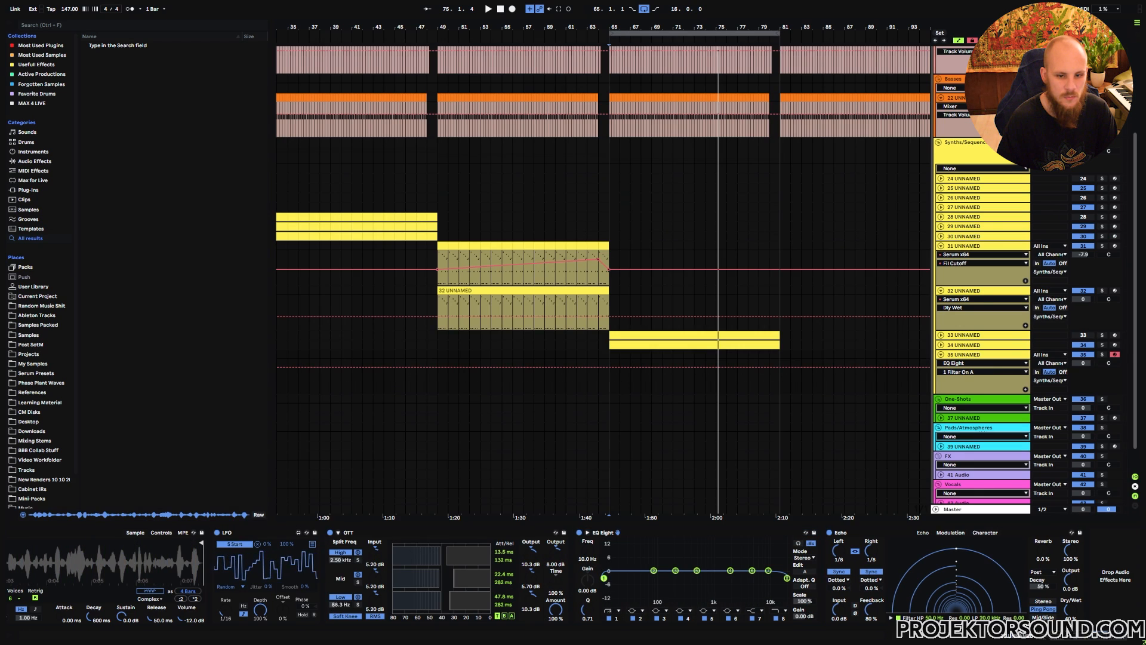
- Shape EQ Eight with a low cut at about 126 Hz, a midrange band at about -0.4 dB and boosted highs
drag(604, 578, 666, 591)
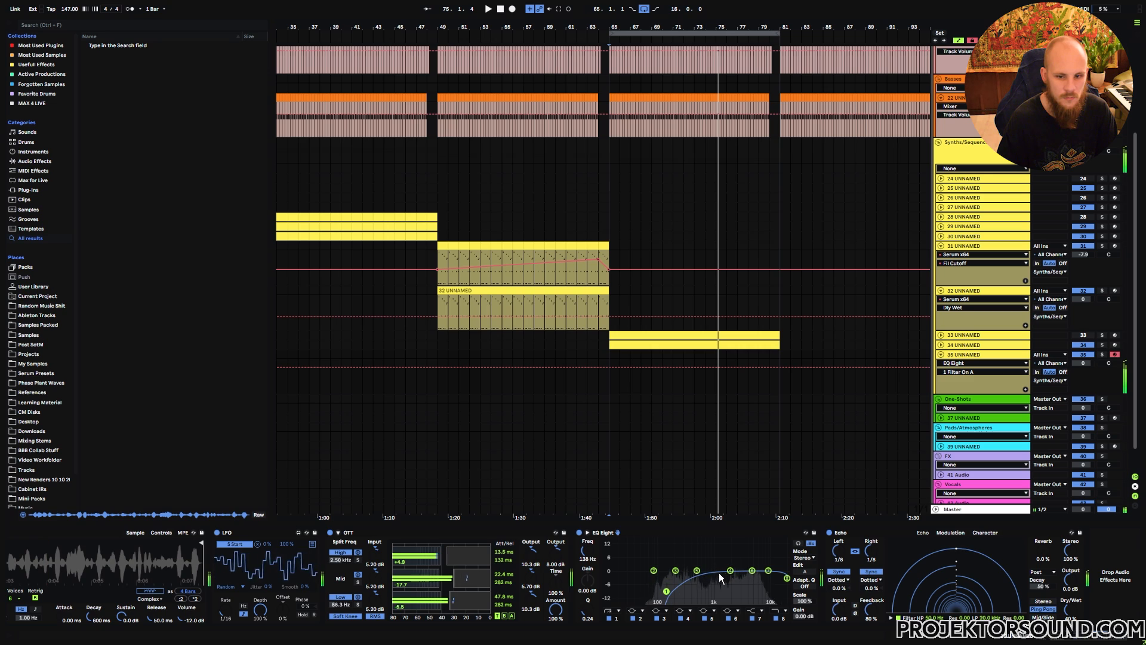
drag(735, 576, 743, 572)
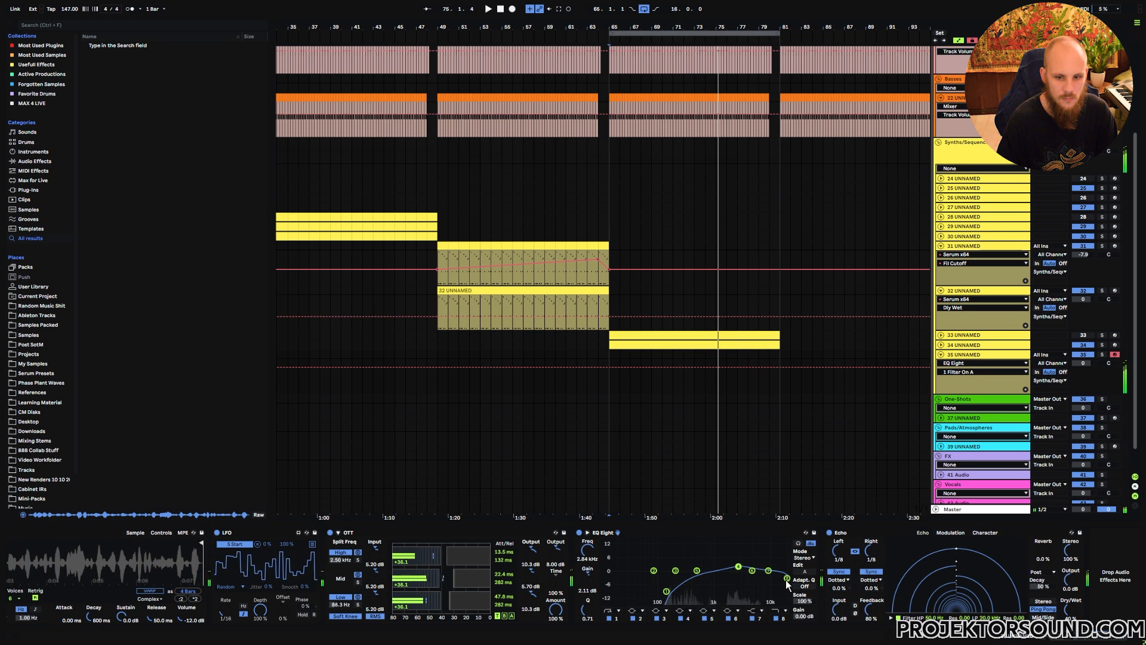
drag(779, 562, 778, 564)
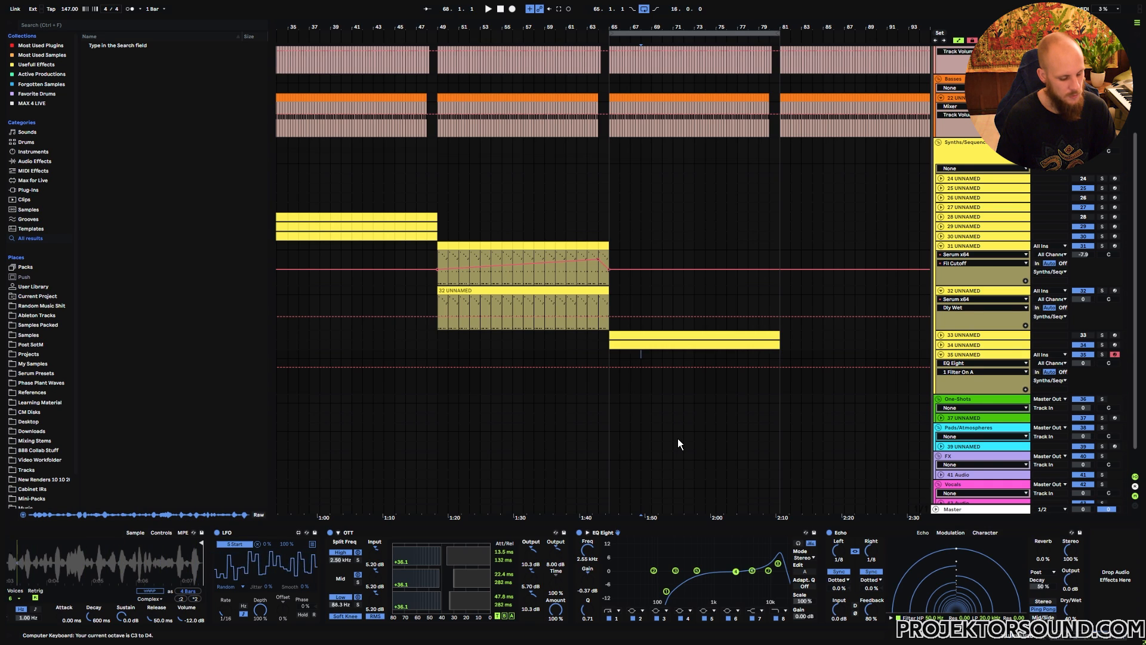
- Audition the processed Simpler sound from the computer keyboard, shifting one octave down and back up
key(space)
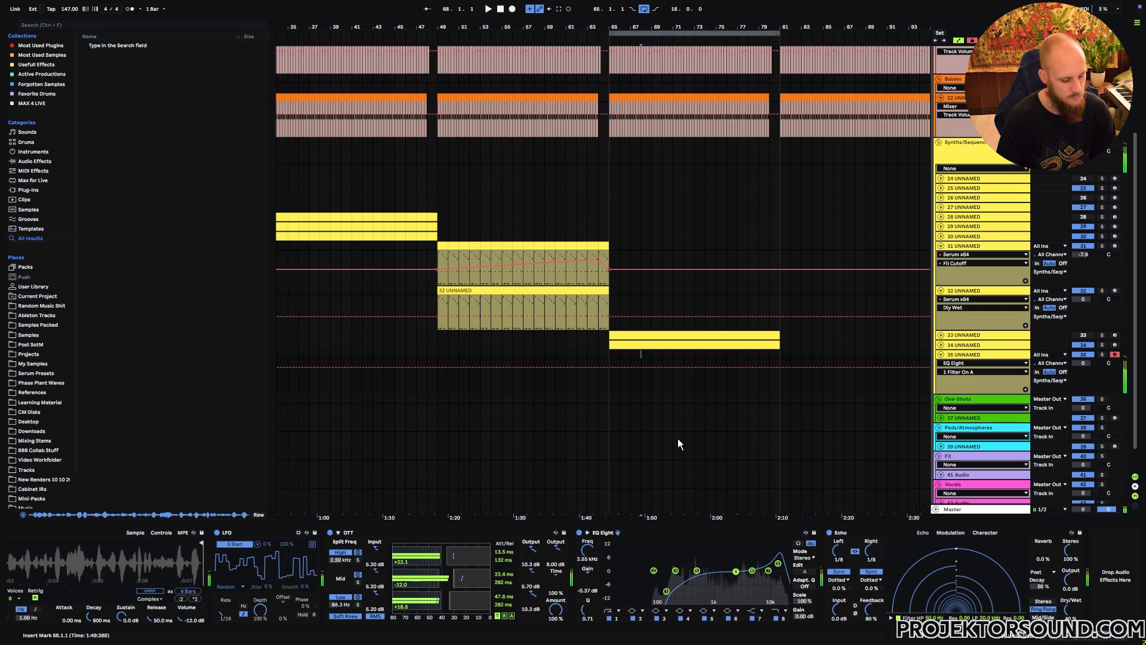
key(z)
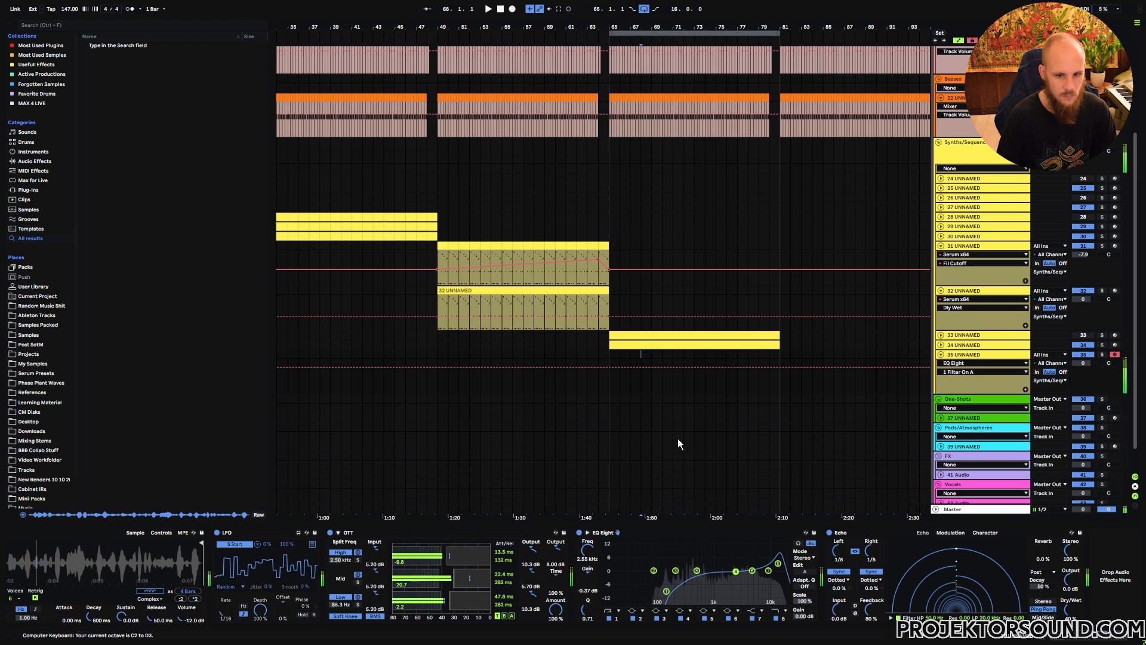
key(x)
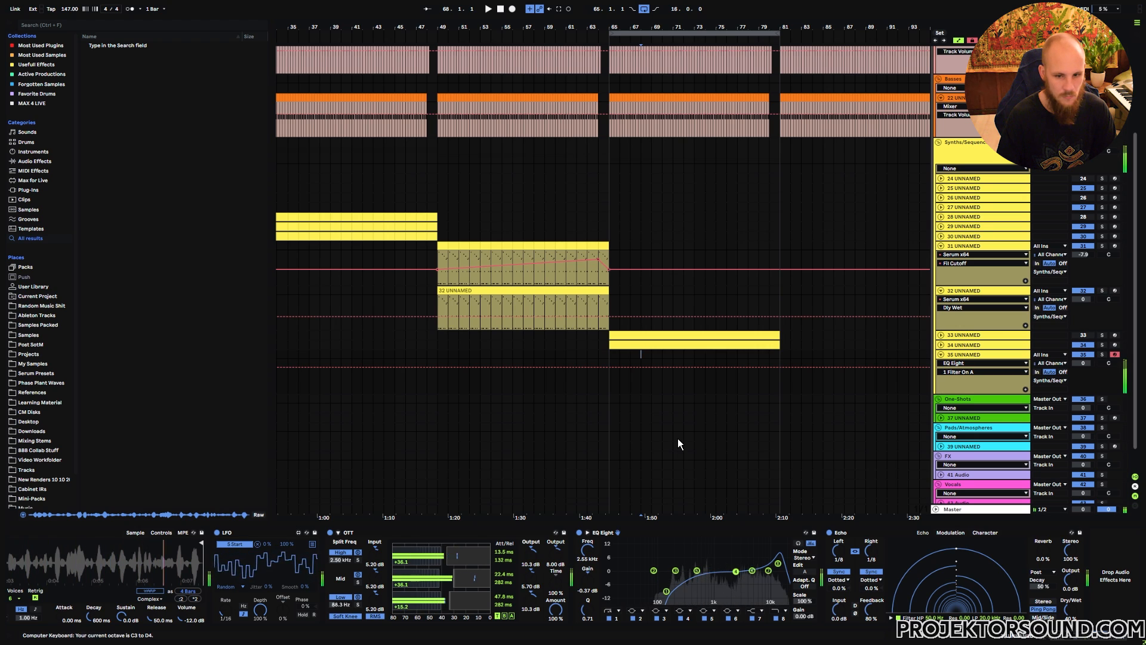